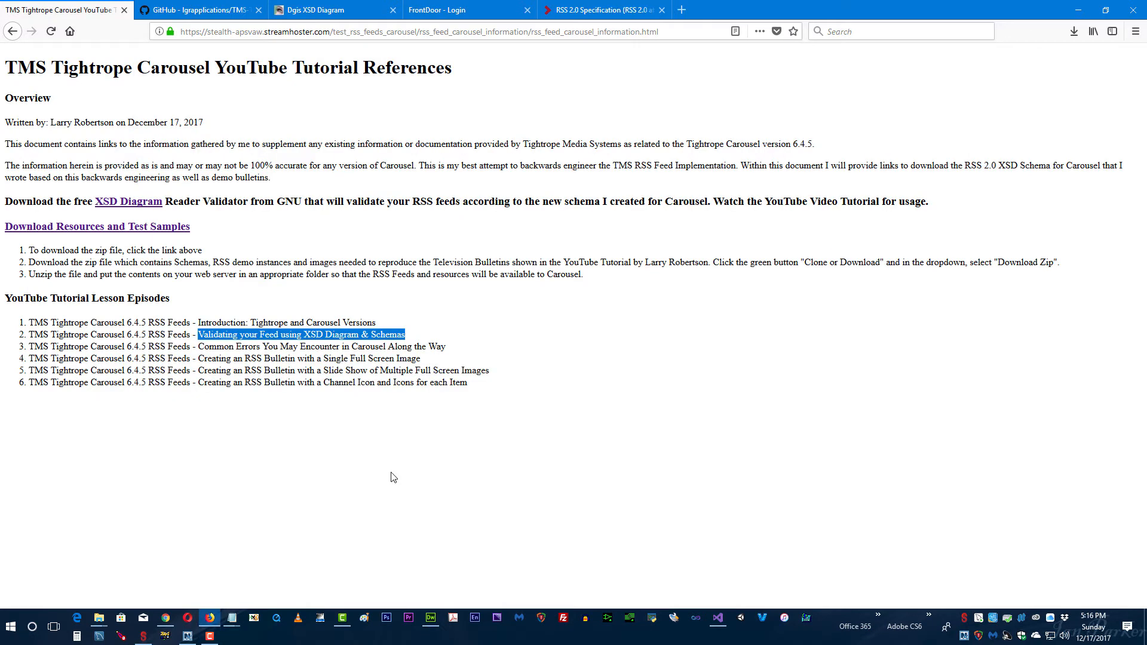
Switch to the TMS-Tightrope-Carousel-6.4.5-master folder window in File Explorer and open its xsd subfolder.
key(alt+Tab)
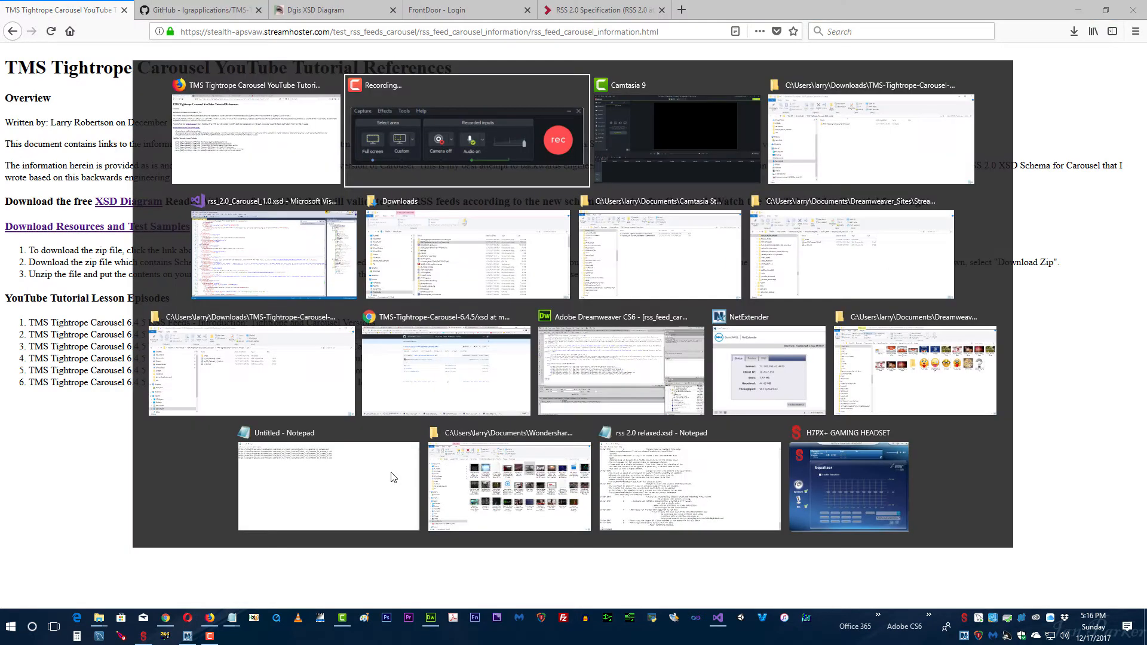
key(alt+Tab)
key(alt+Tab)
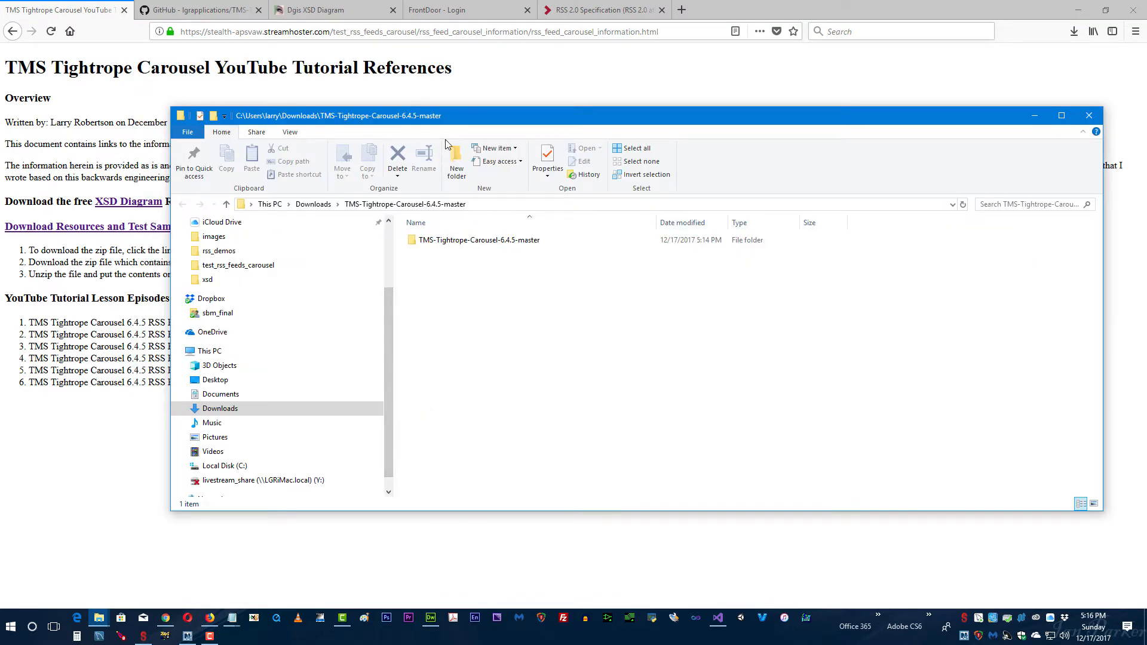
drag(421, 115, 438, 113)
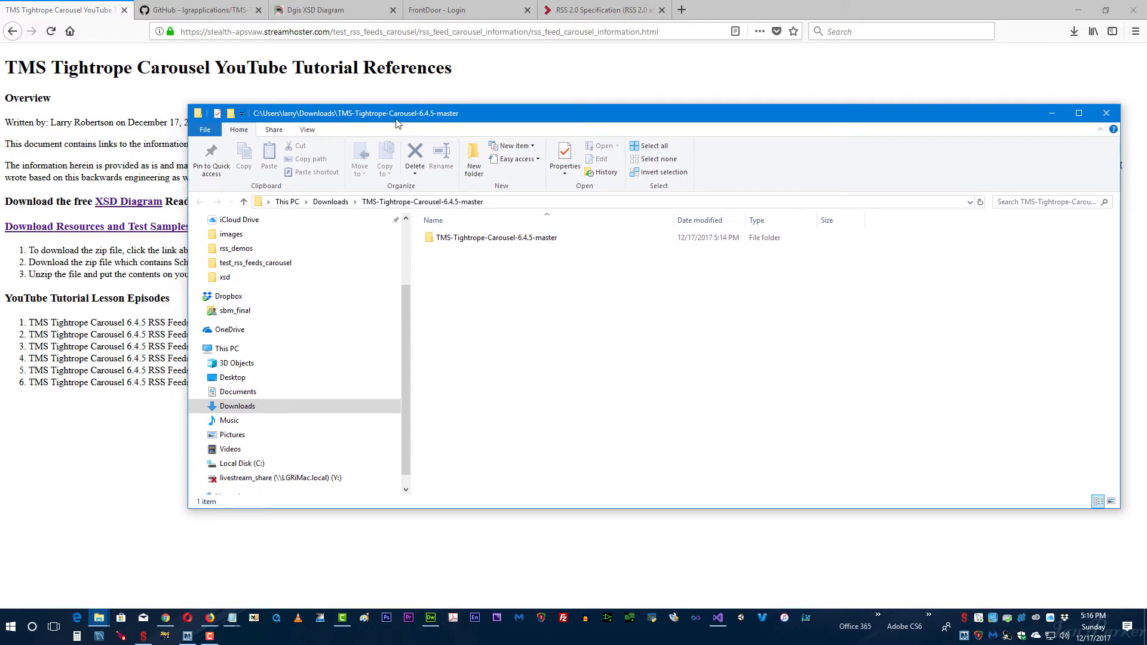
double_click(430, 241)
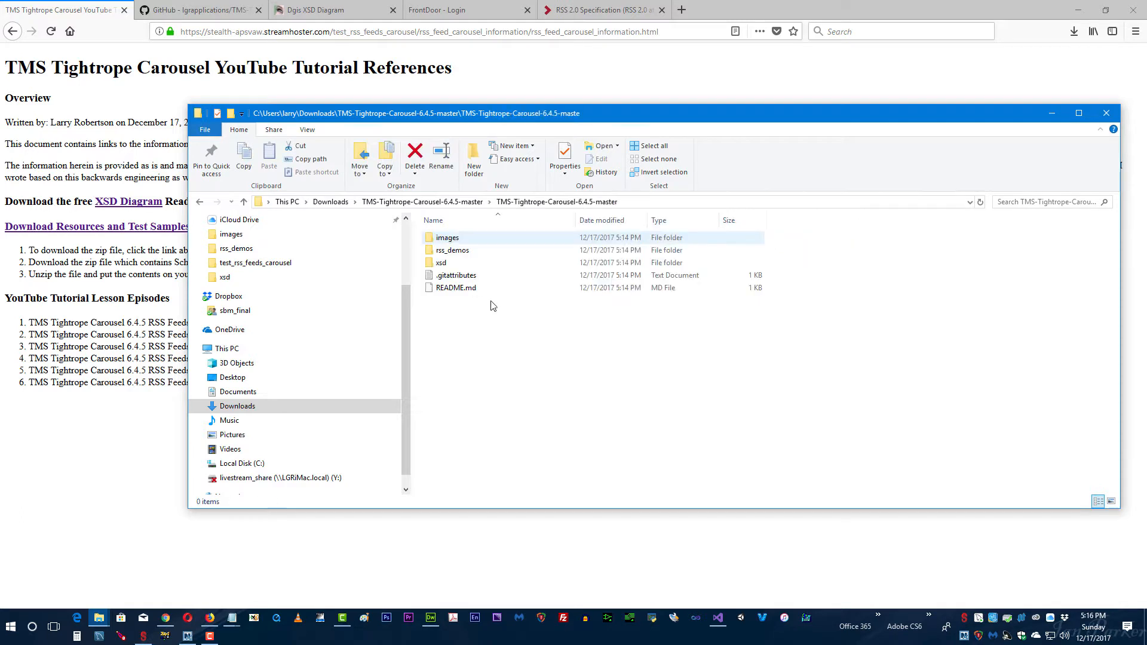
double_click(433, 264)
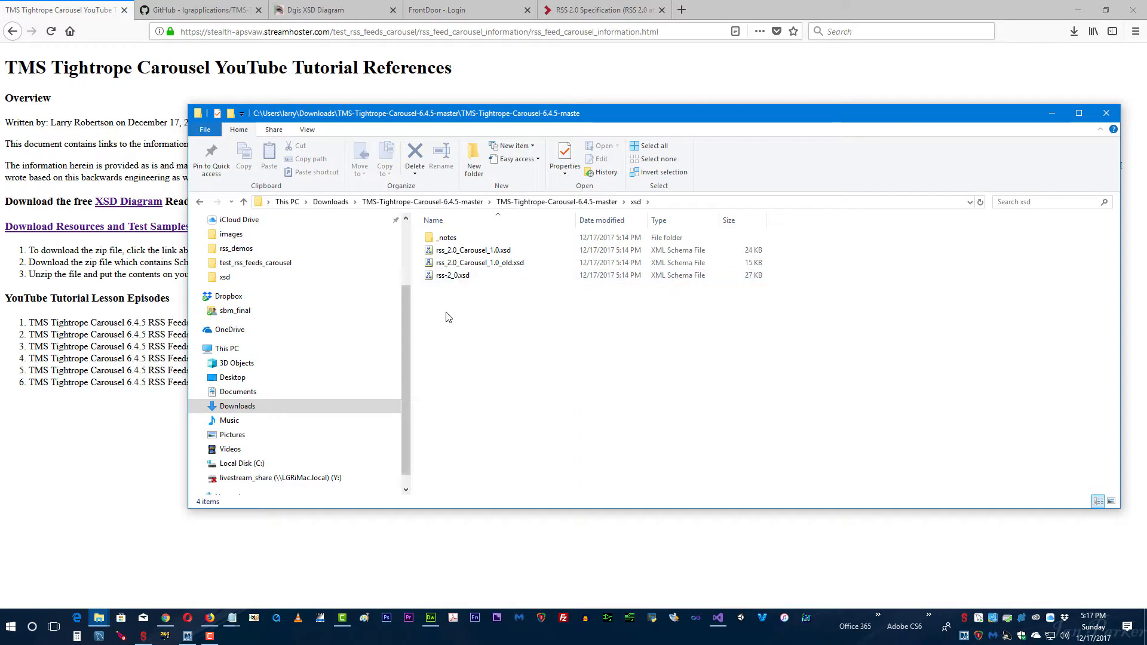
Delete rss_2.0_Carousel_1.0_old.xsd from the xsd folder and select rss_2.0_Carousel_1.0.xsd.
click(472, 264)
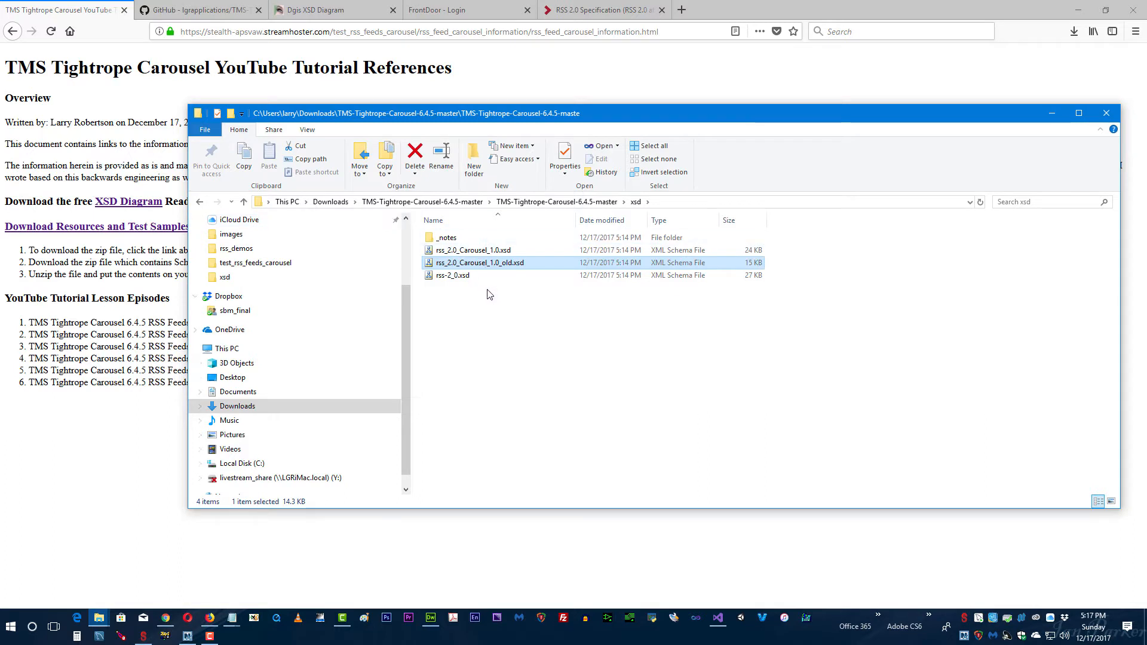
key(Delete)
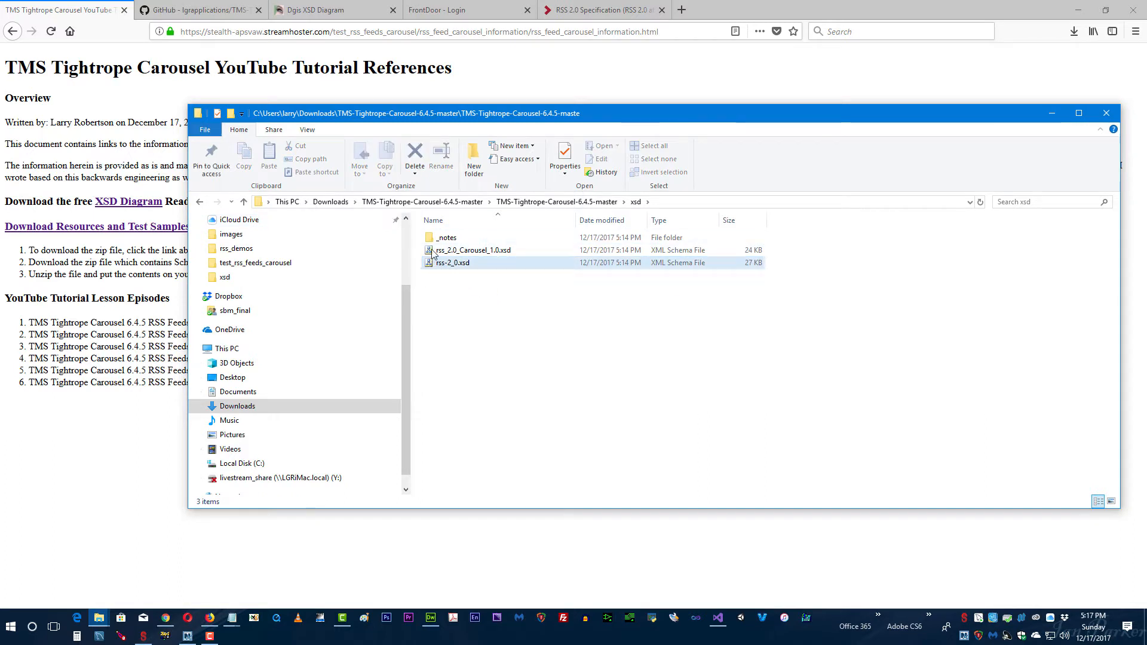
click(429, 252)
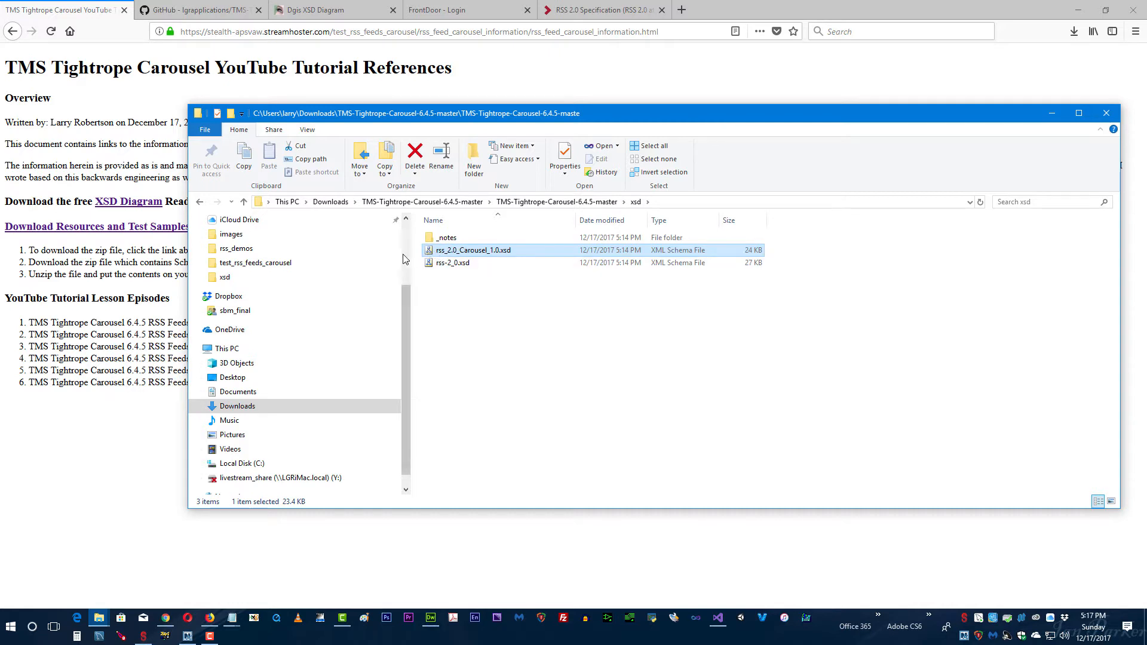
Switch to XSD Diagram, open rss_2.0_Carousel_1.0.xsd from the test_rss_feeds_carousel xsd folder and maximize the window.
click(165, 638)
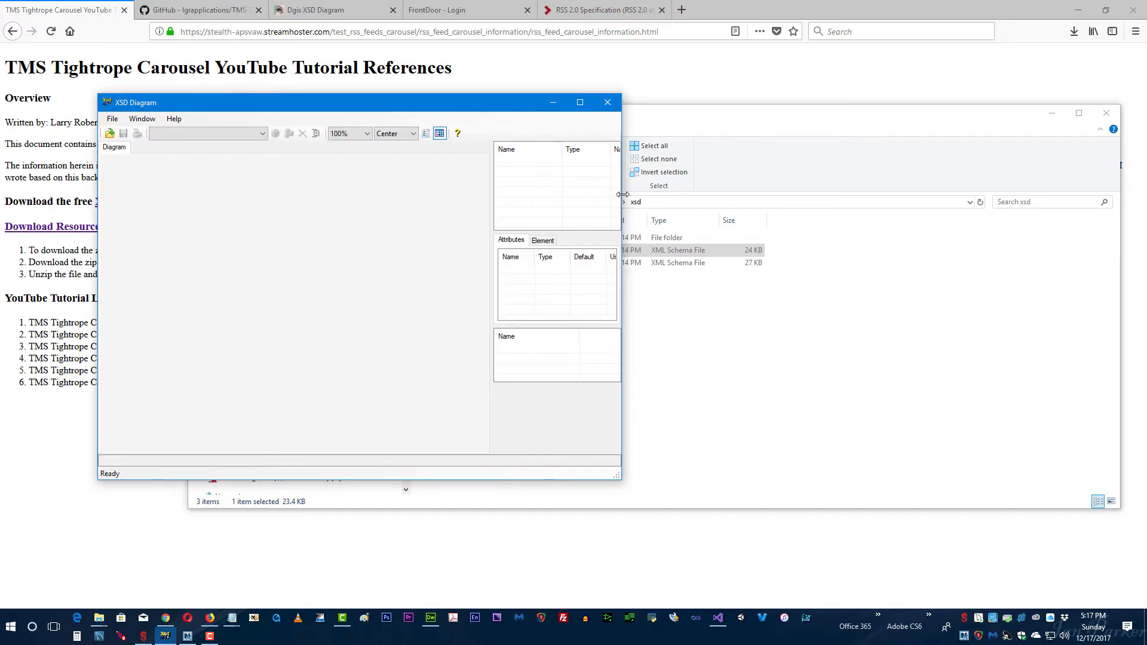
drag(622, 197, 805, 219)
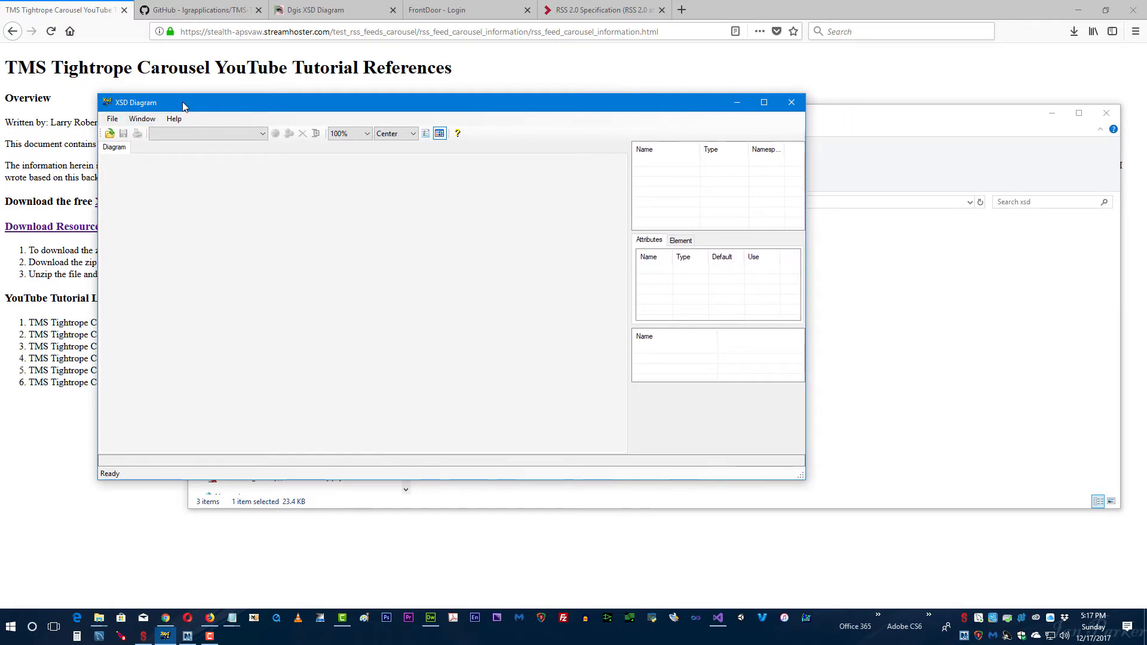
click(113, 119)
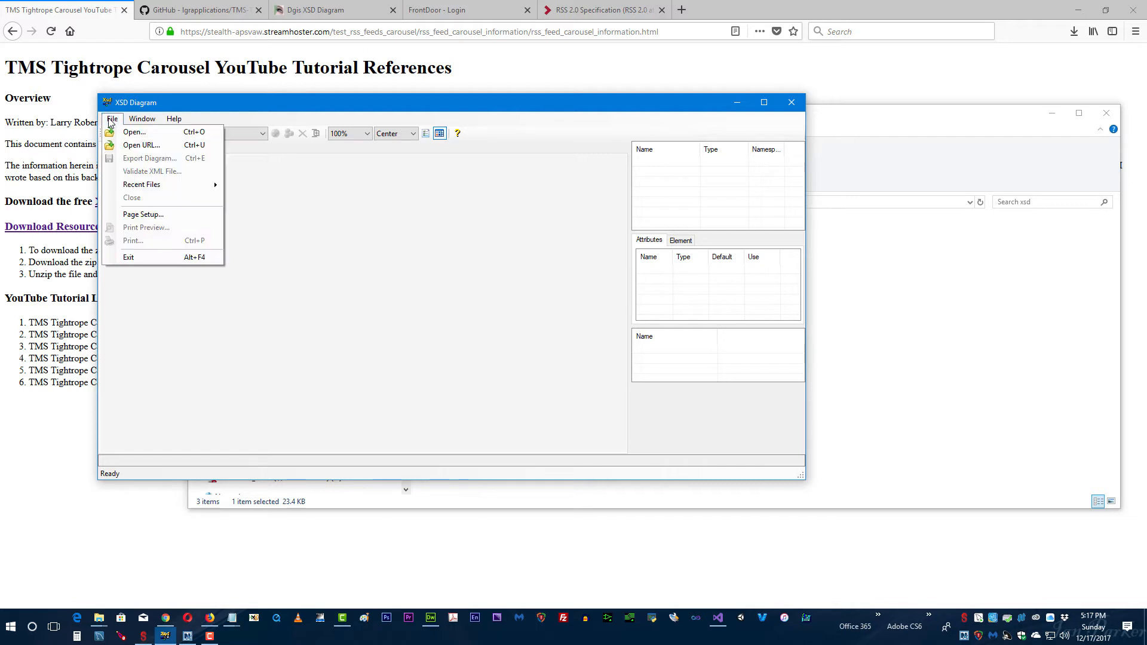
click(126, 133)
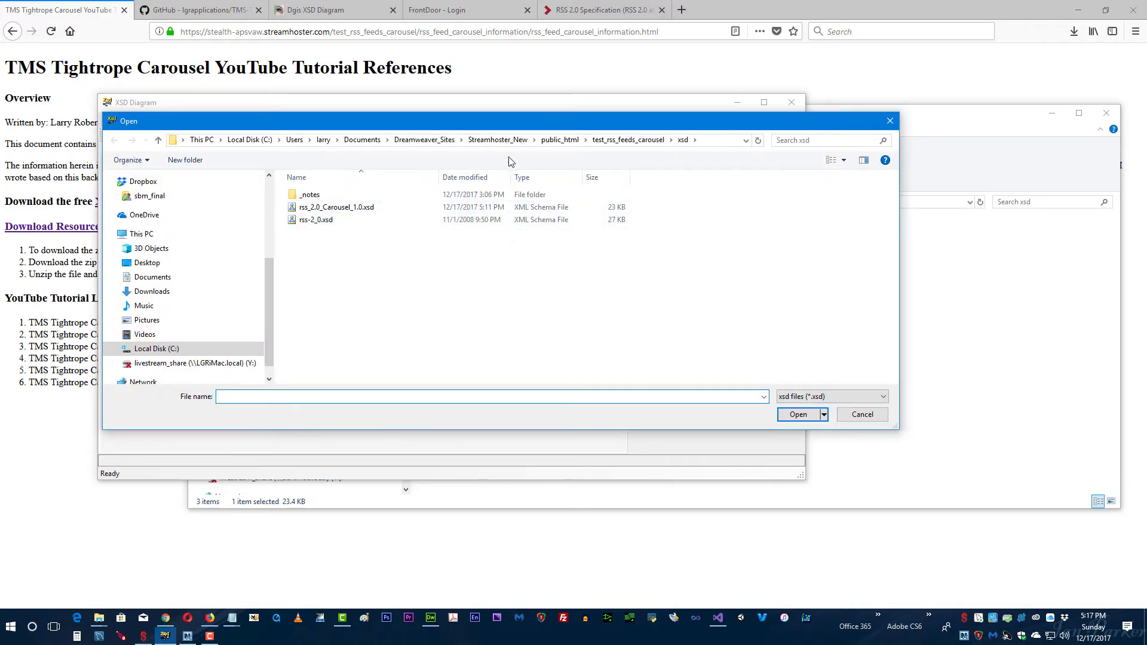
click(304, 205)
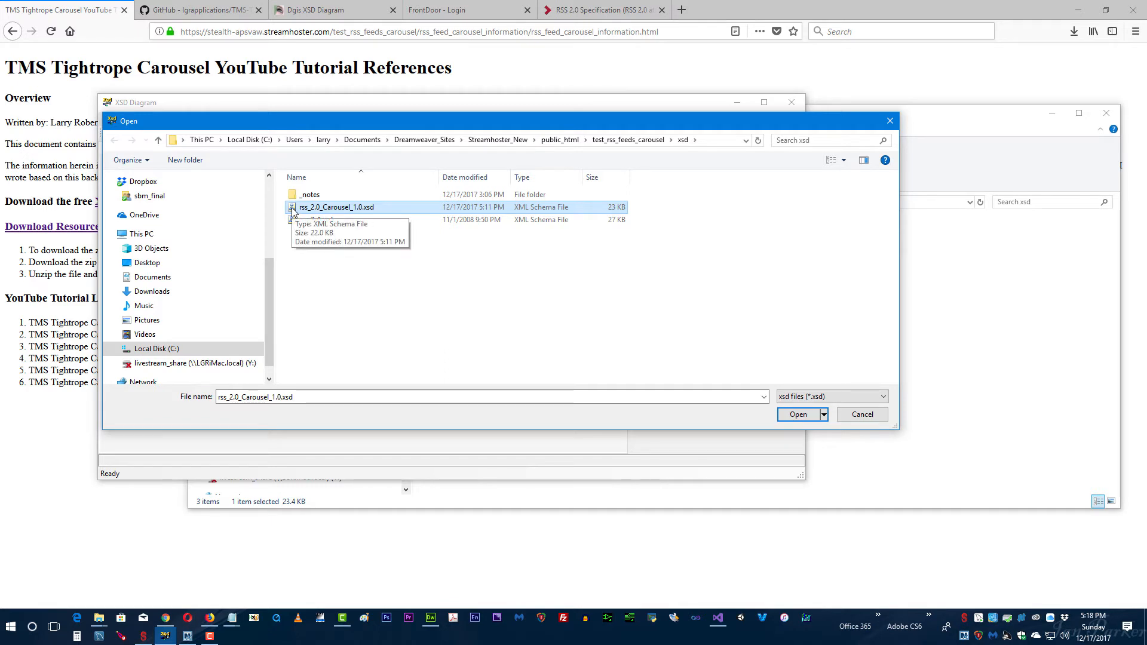
double_click(337, 207)
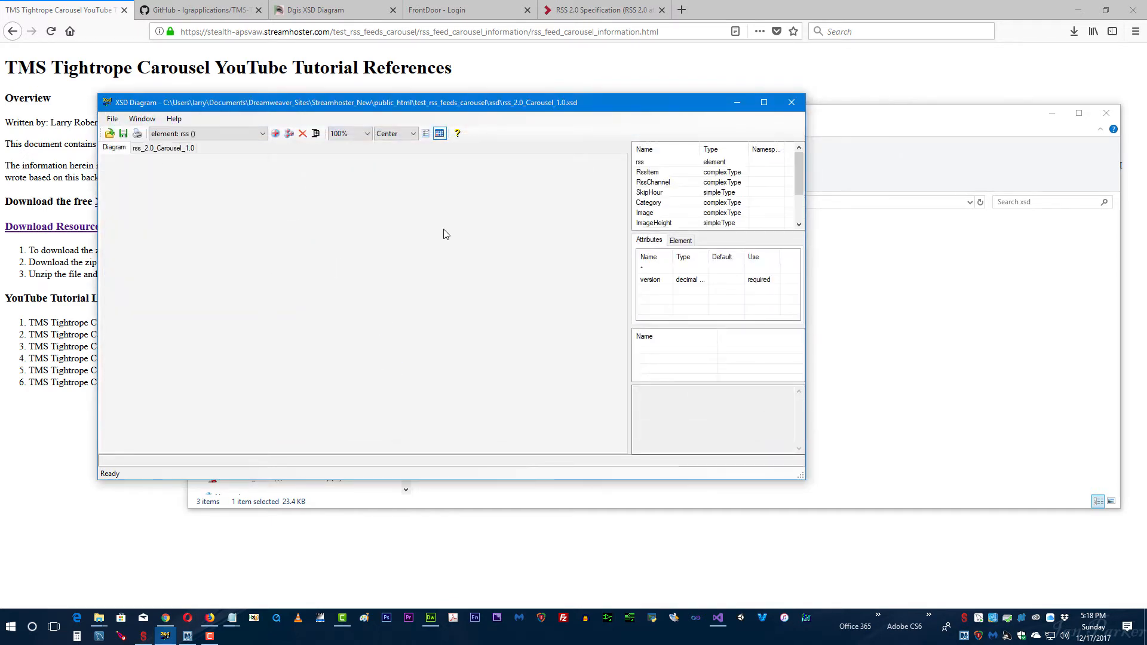
click(763, 102)
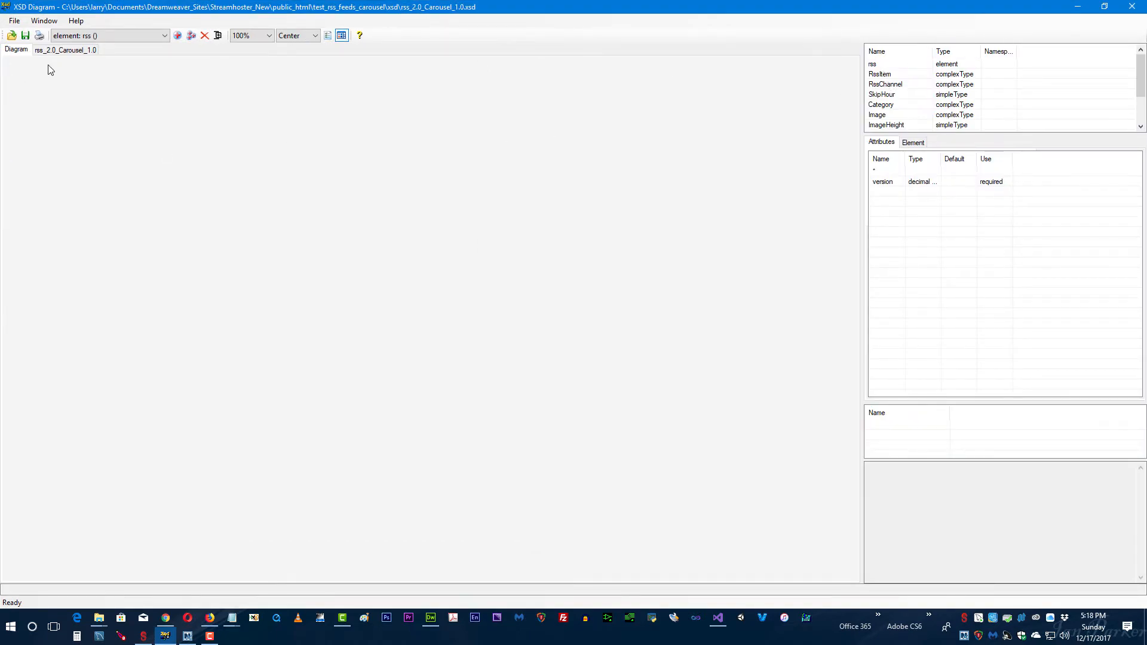
Examine the XML source of the rss_2.0_Carousel_1.0 schema, including its item, channel and image definitions.
click(9, 51)
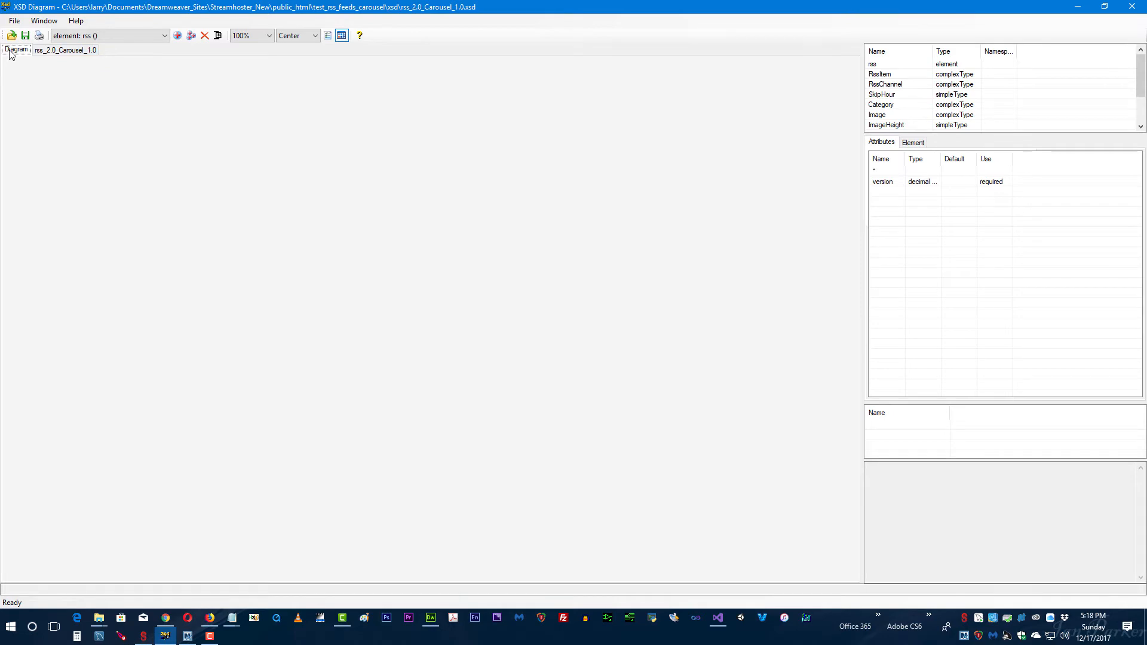
click(54, 51)
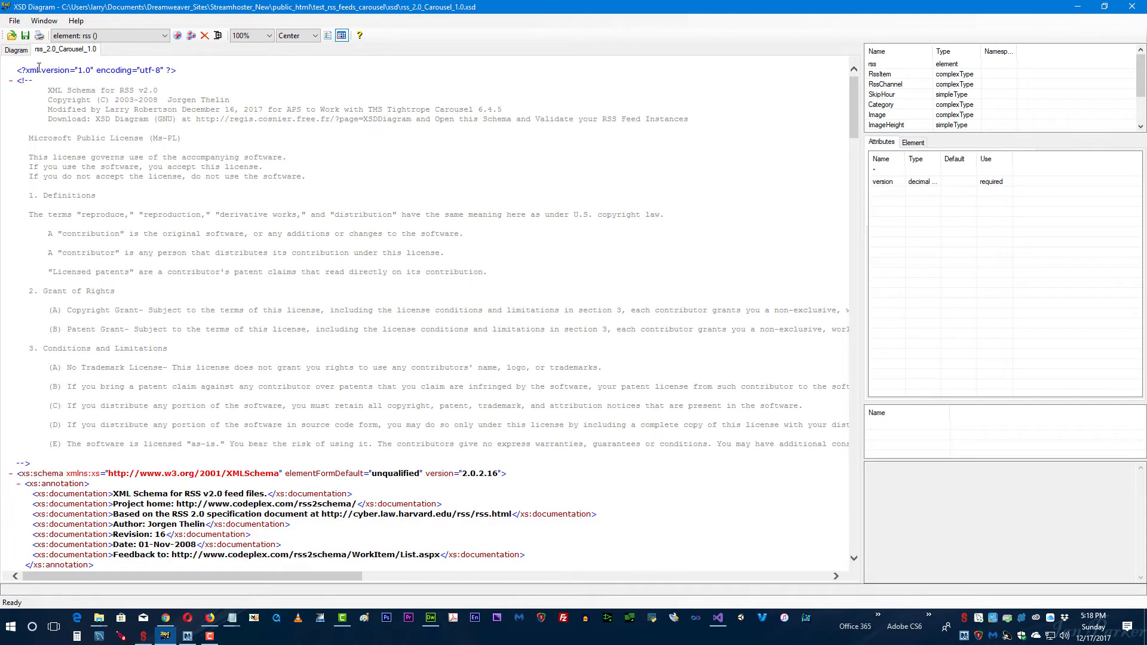
scroll(218, 211, down, 10)
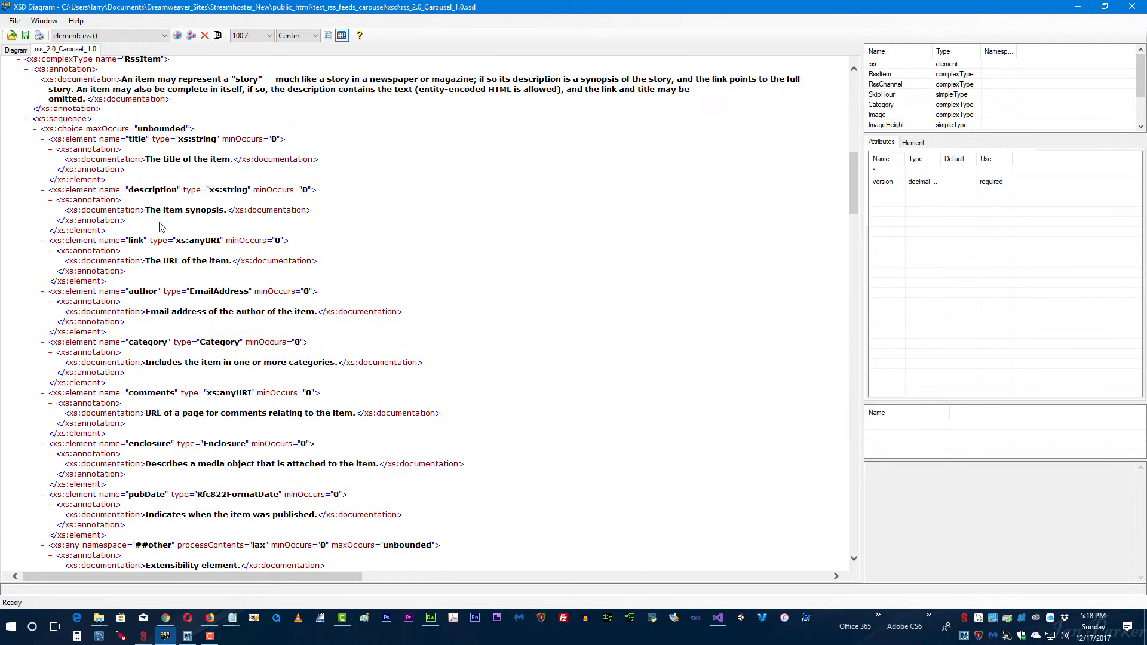
scroll(251, 189, up, 10)
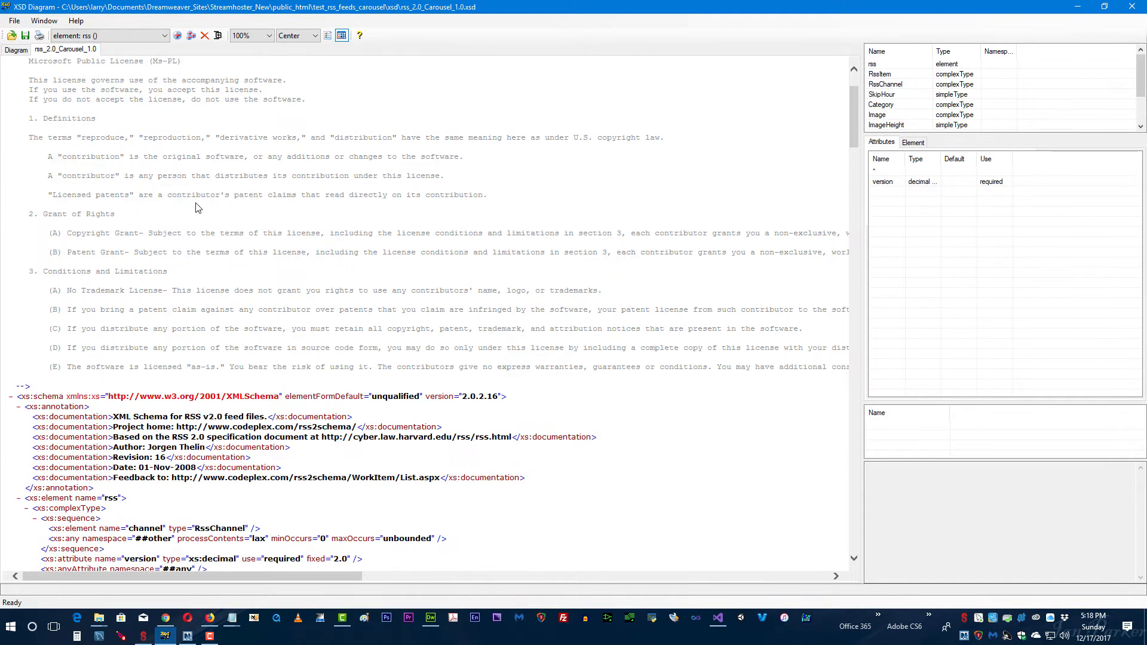
scroll(46, 200, down, 20)
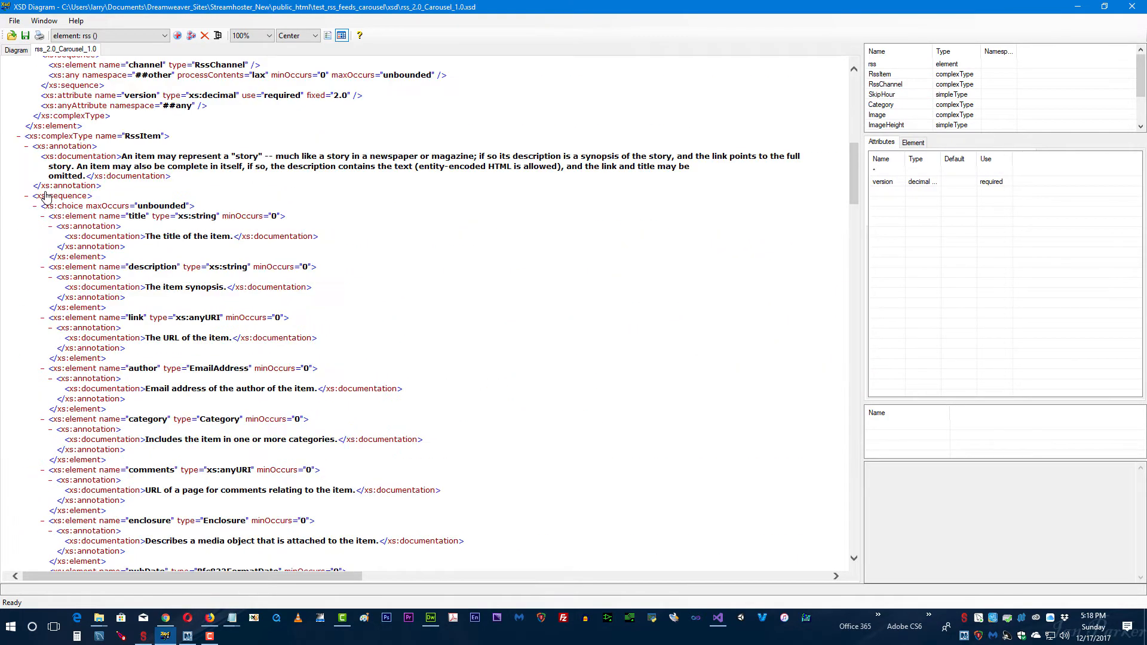
scroll(50, 211, down, 15)
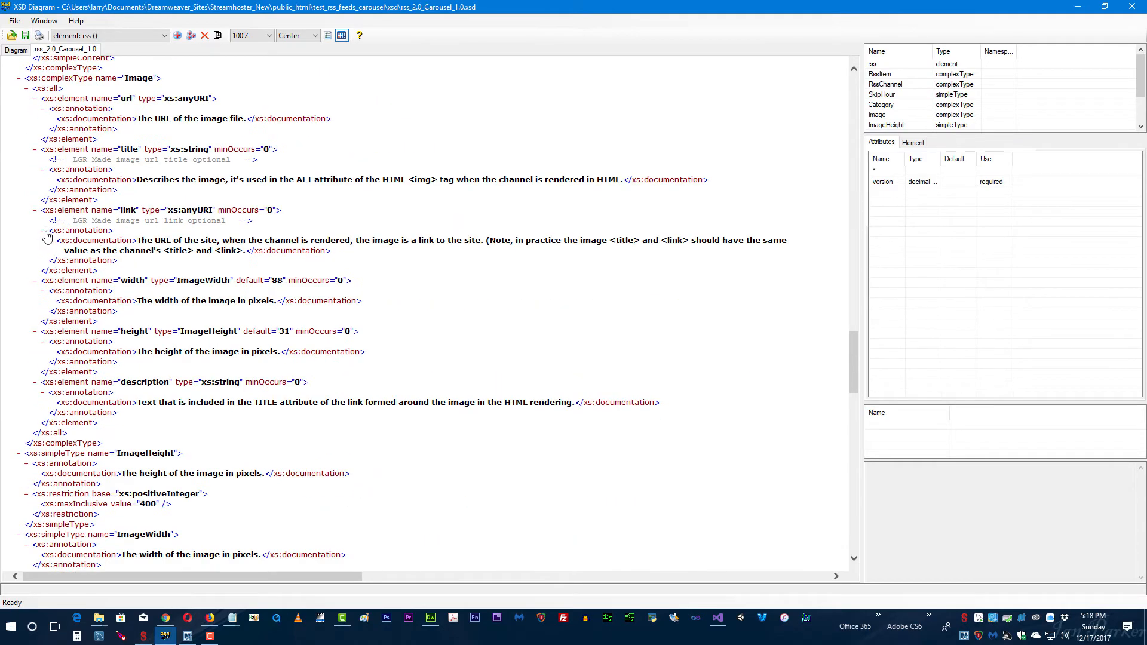
scroll(52, 203, up, 20)
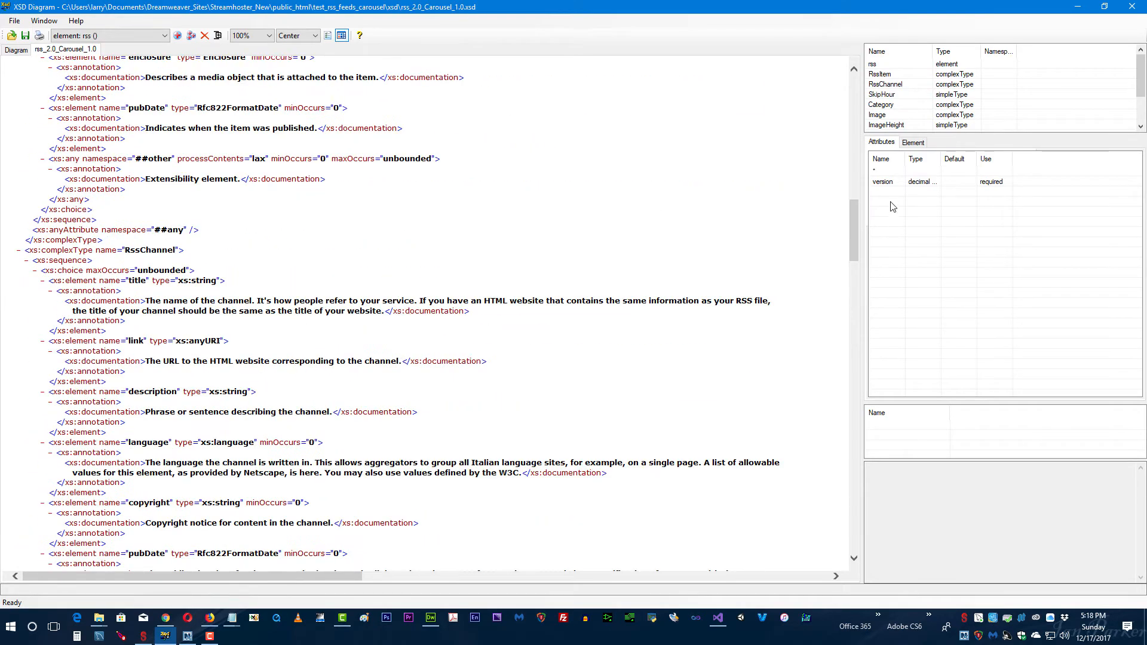
drag(852, 218, 854, 96)
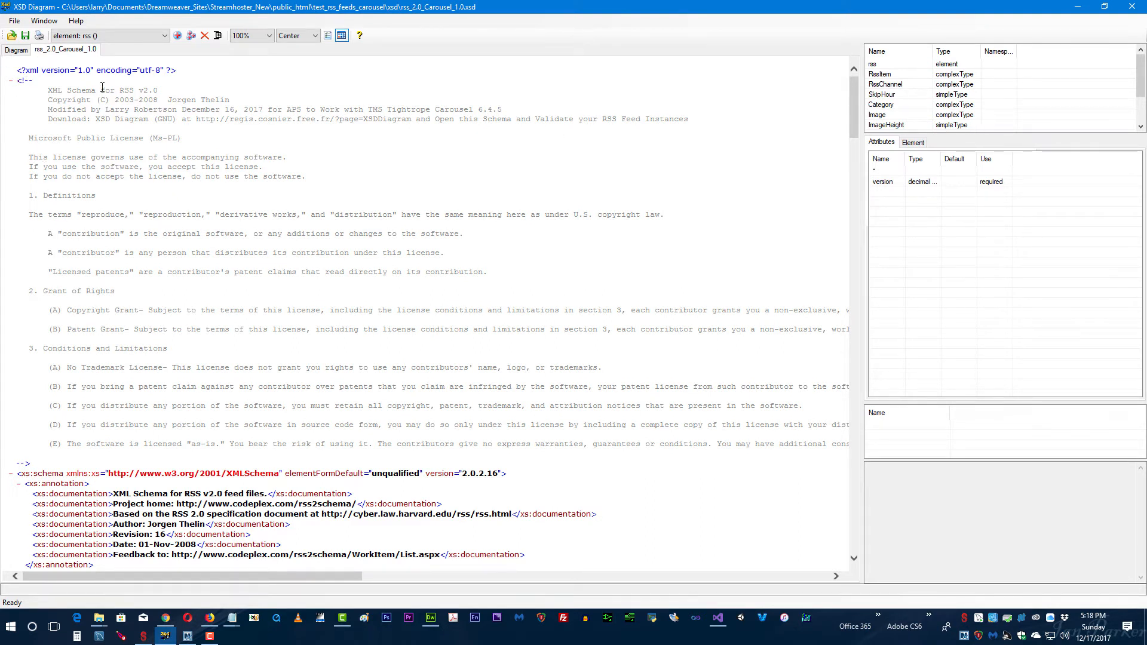
Add the rss element to the empty diagram and expand it to its child nodes.
click(9, 53)
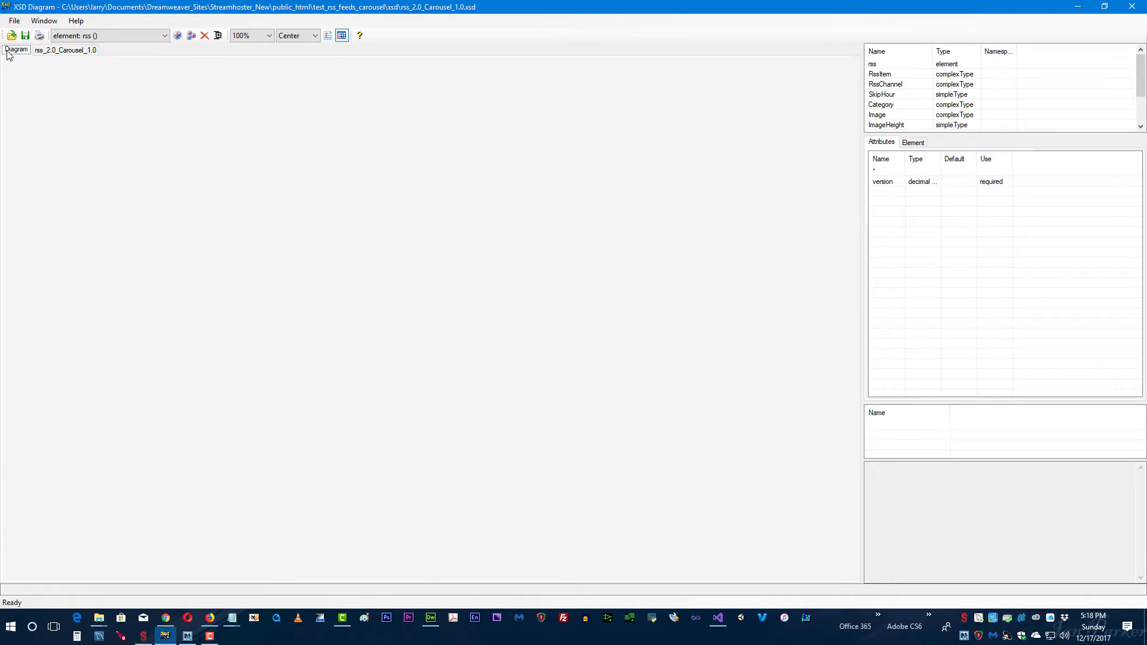
click(892, 64)
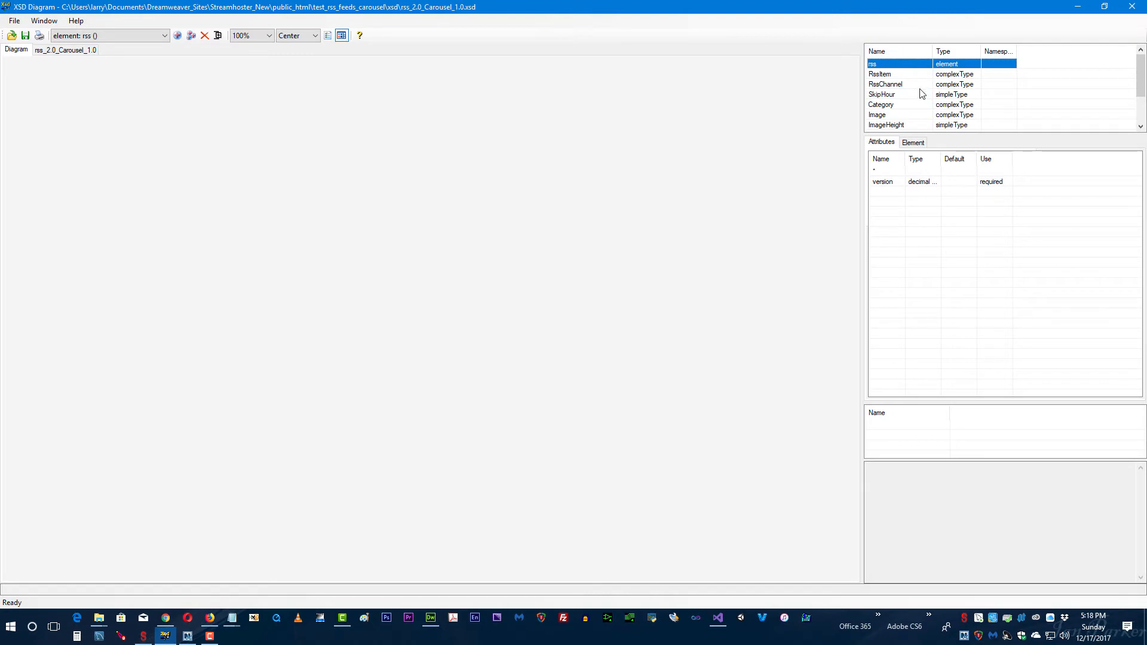
double_click(888, 65)
click(40, 79)
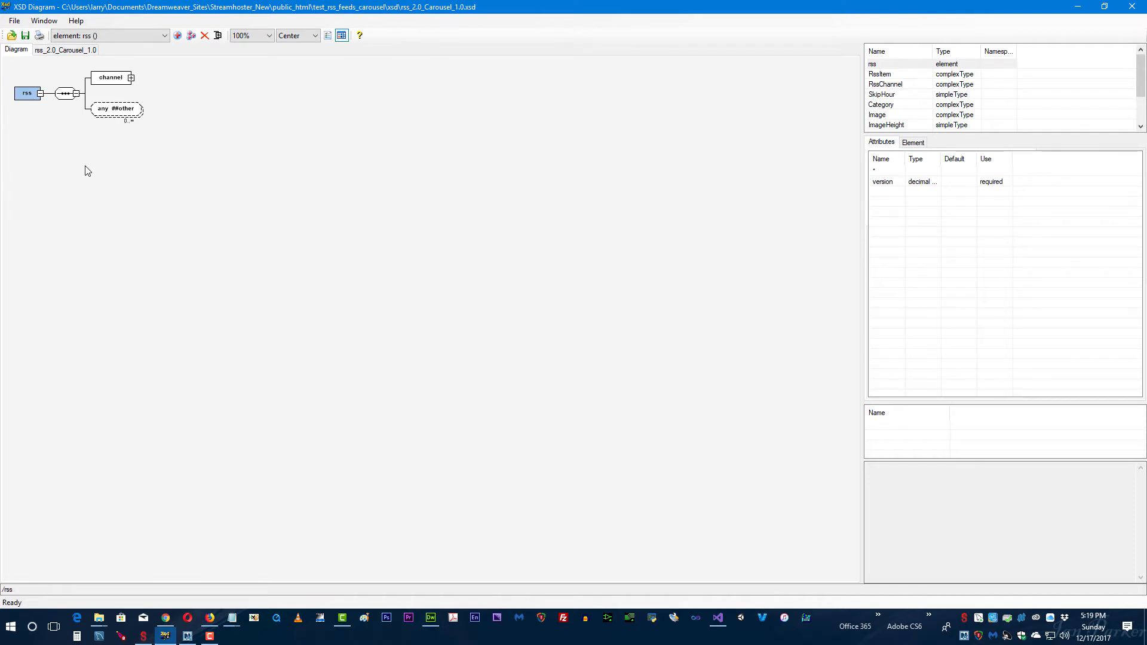
Inspect the channel and any ##other nodes beneath the rss element.
click(106, 79)
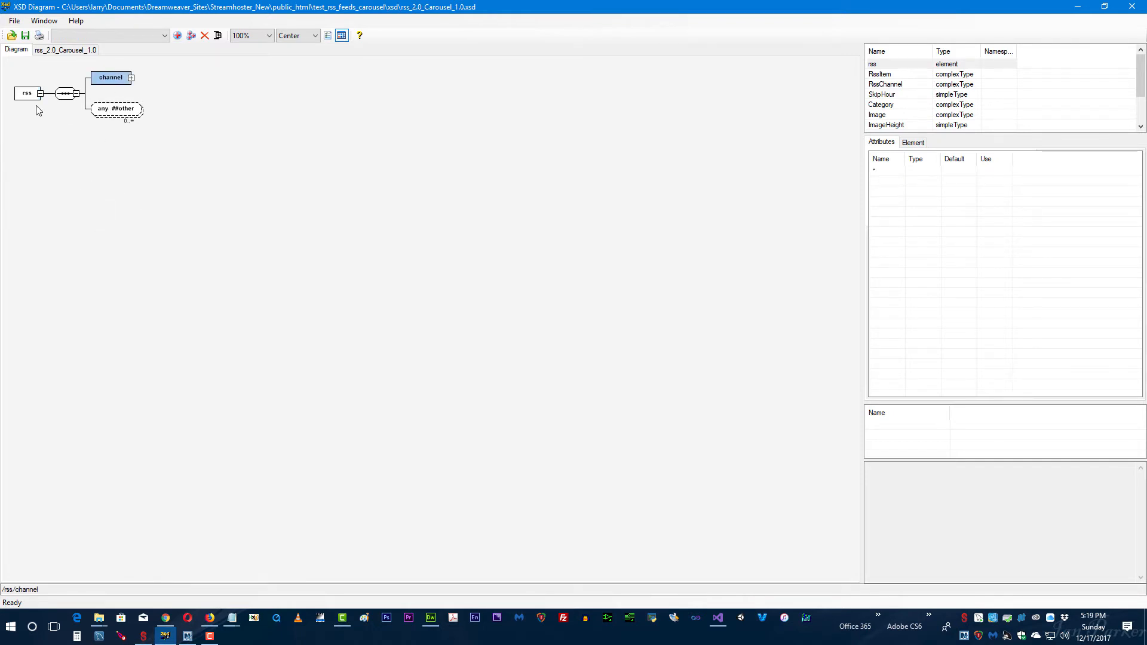
click(108, 111)
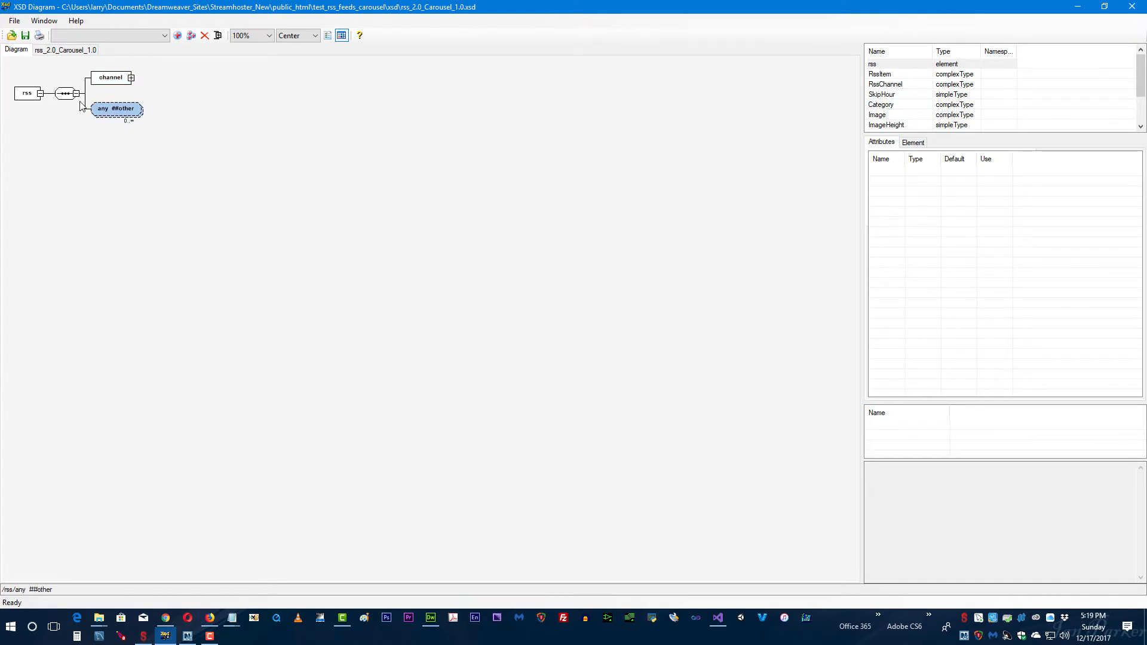
click(109, 79)
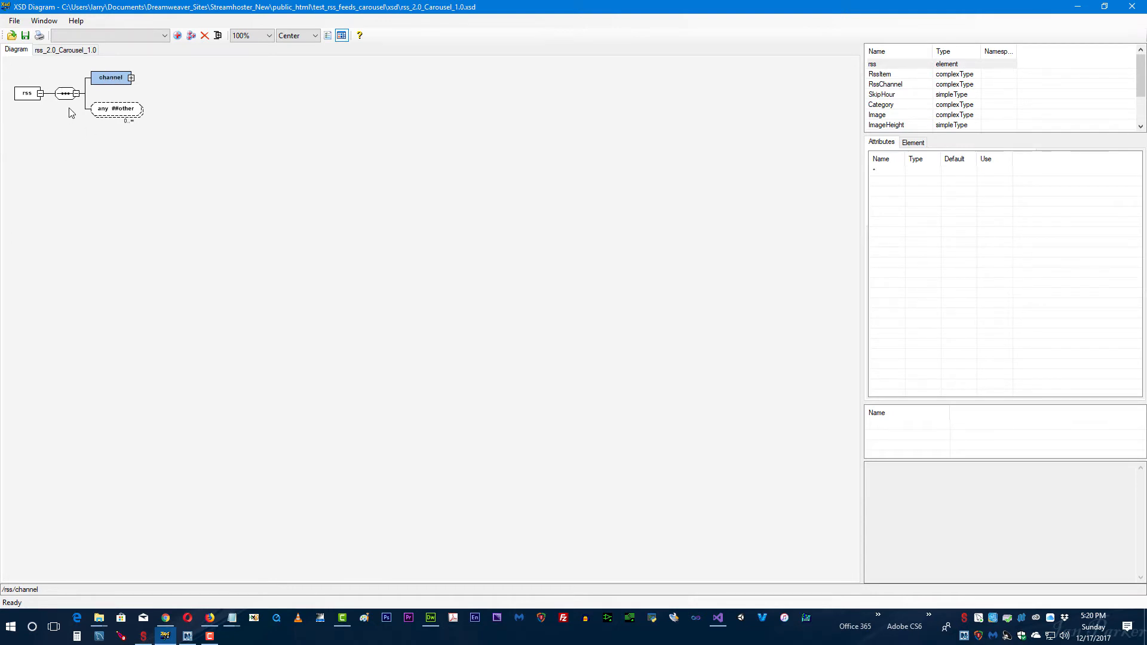
Expand the channel element and the choice group inside its sequence.
click(130, 78)
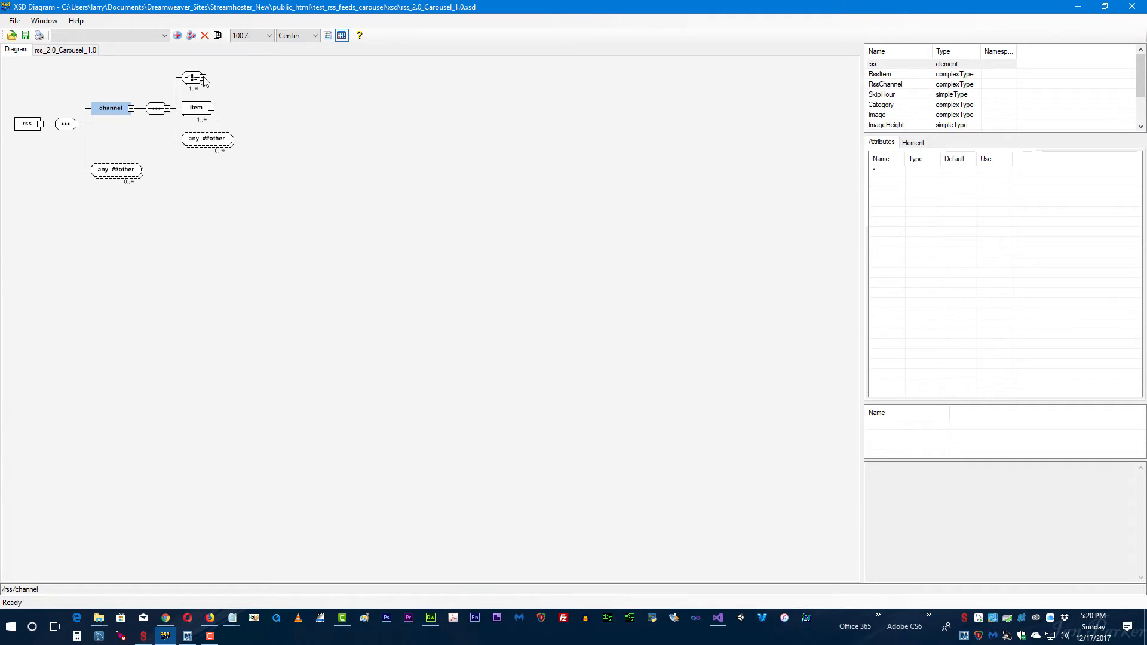
click(155, 108)
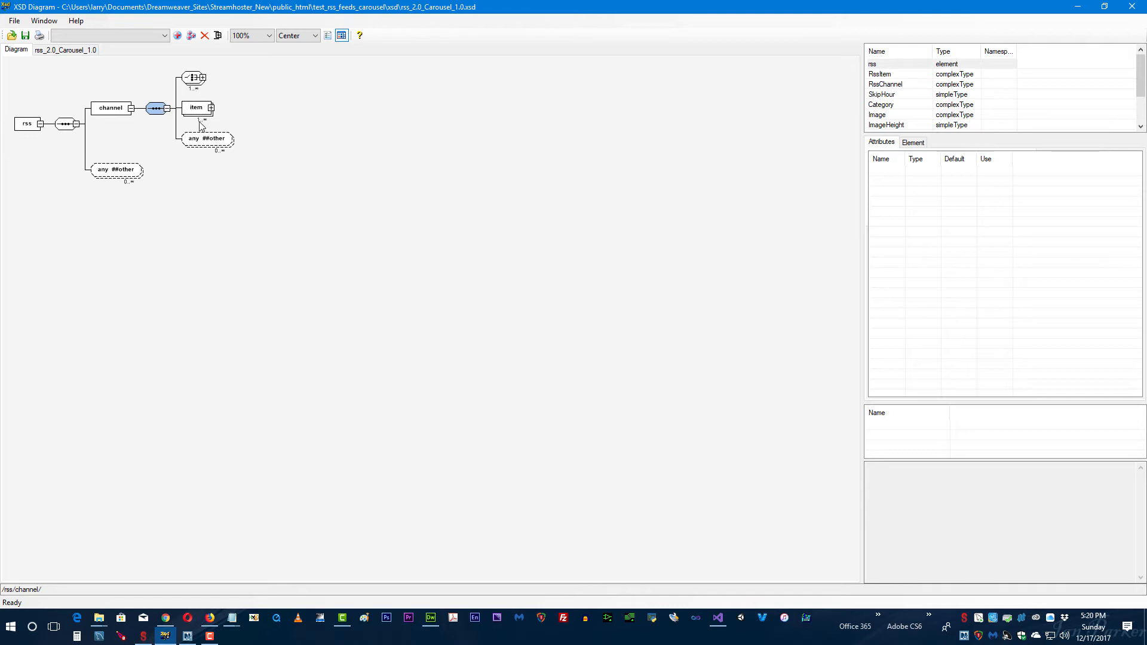
click(194, 84)
click(203, 79)
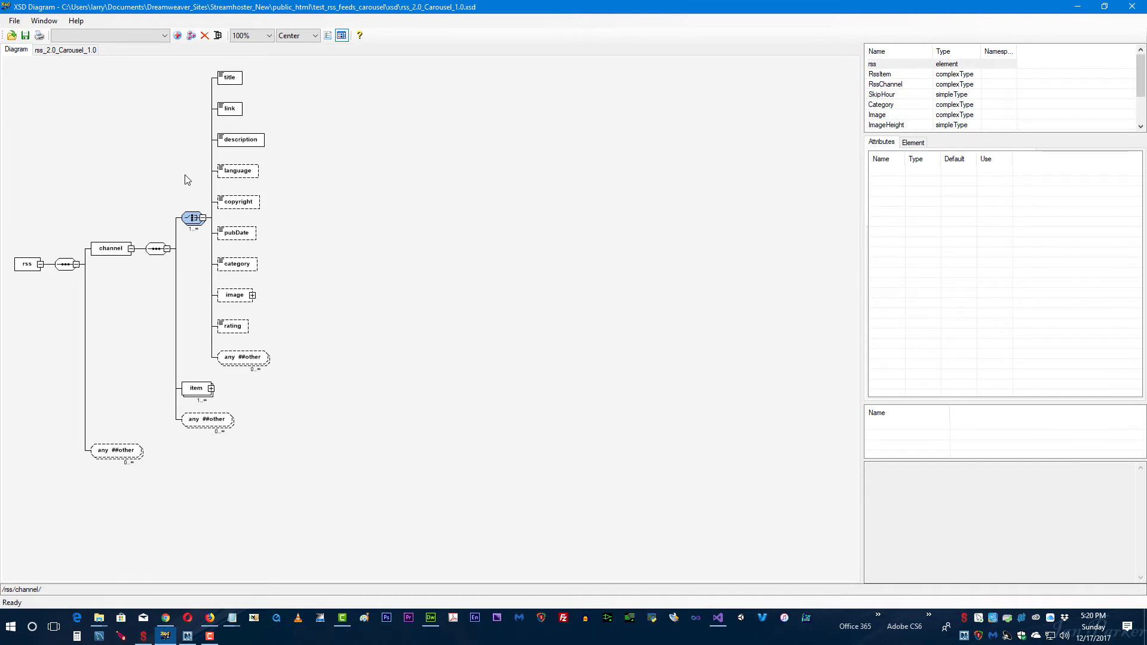
Review the documentation of the channel's title, link, description, pubDate, category and image elements.
click(227, 81)
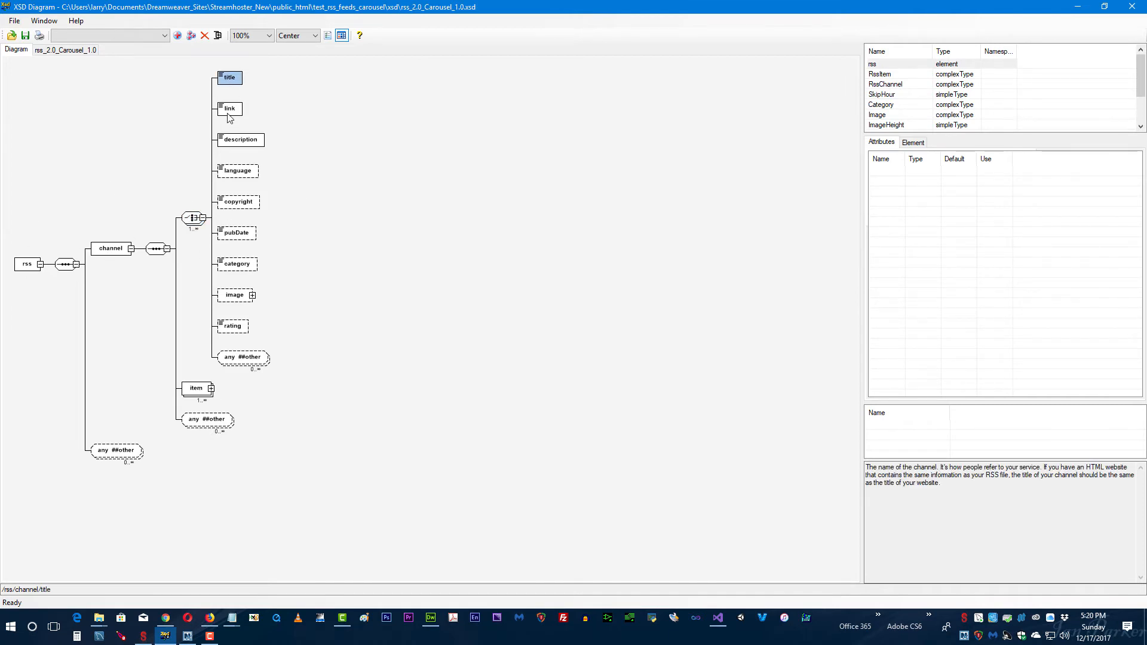
click(231, 111)
click(233, 144)
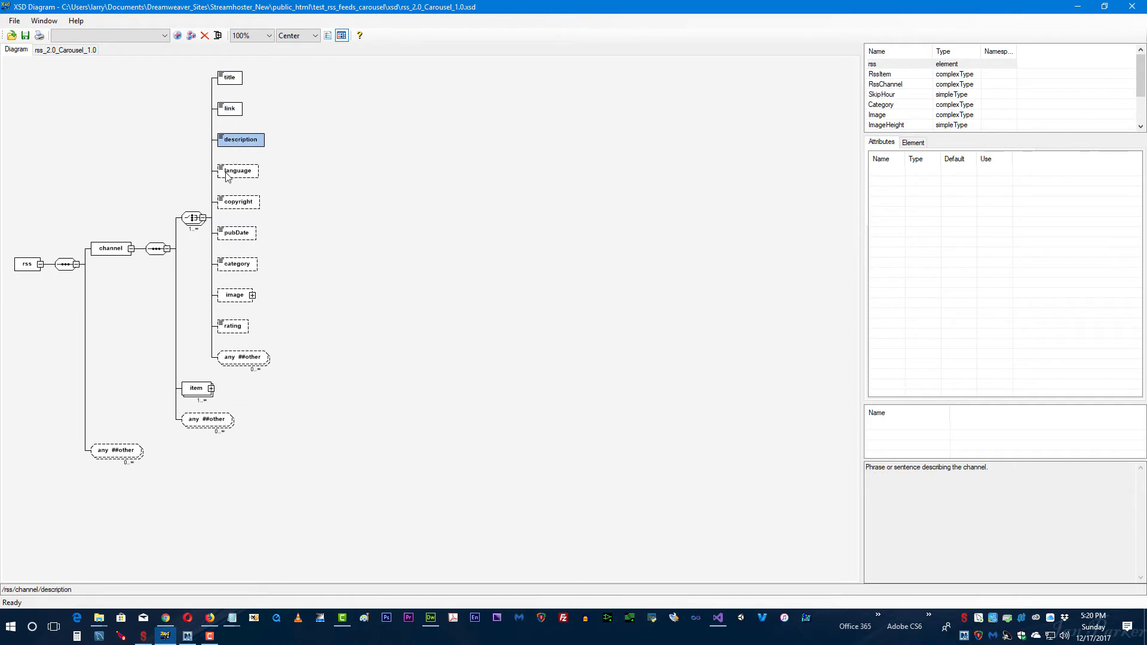
click(234, 237)
click(233, 270)
click(232, 302)
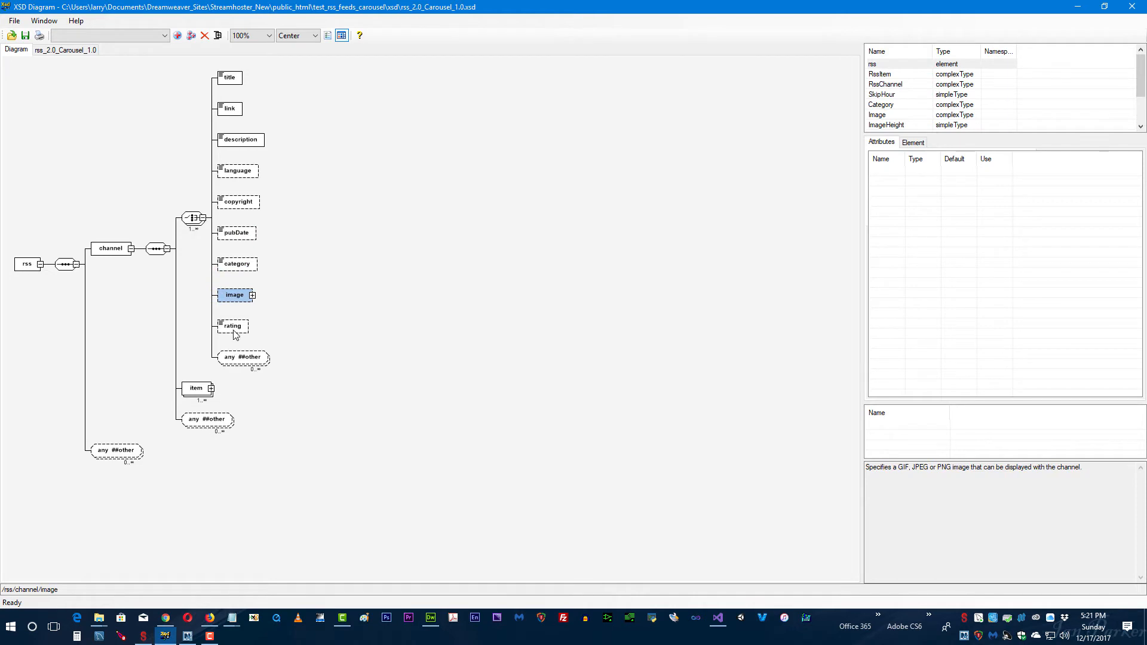
Review the documentation of the channel's rating, title and link elements, and inspect its choice group and item node.
click(234, 332)
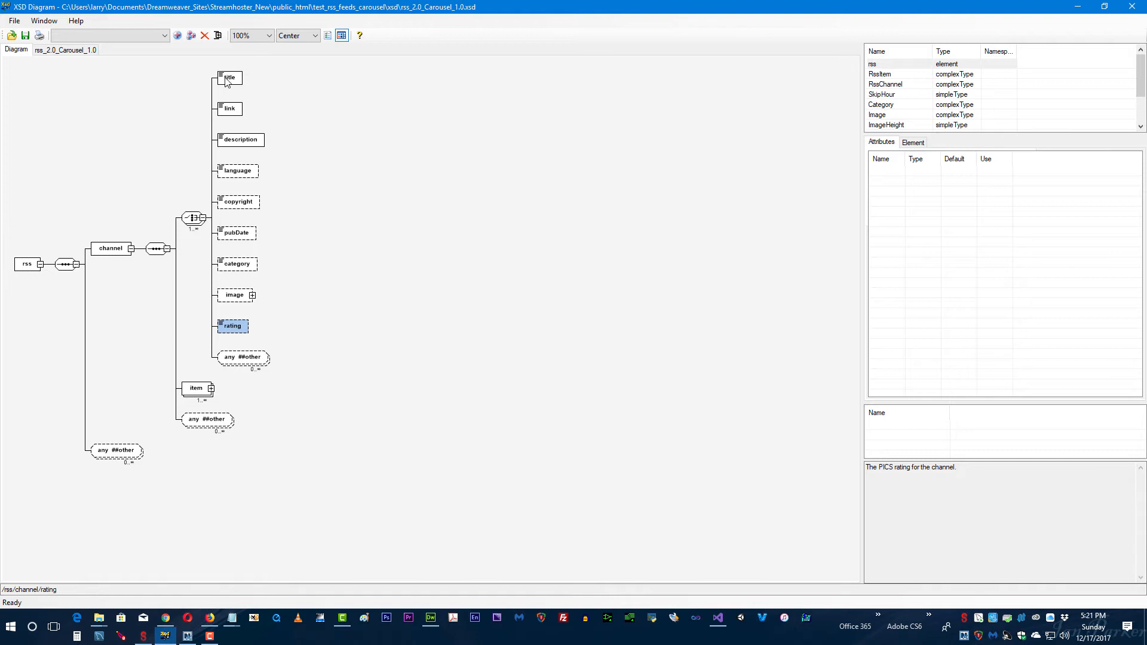
click(193, 219)
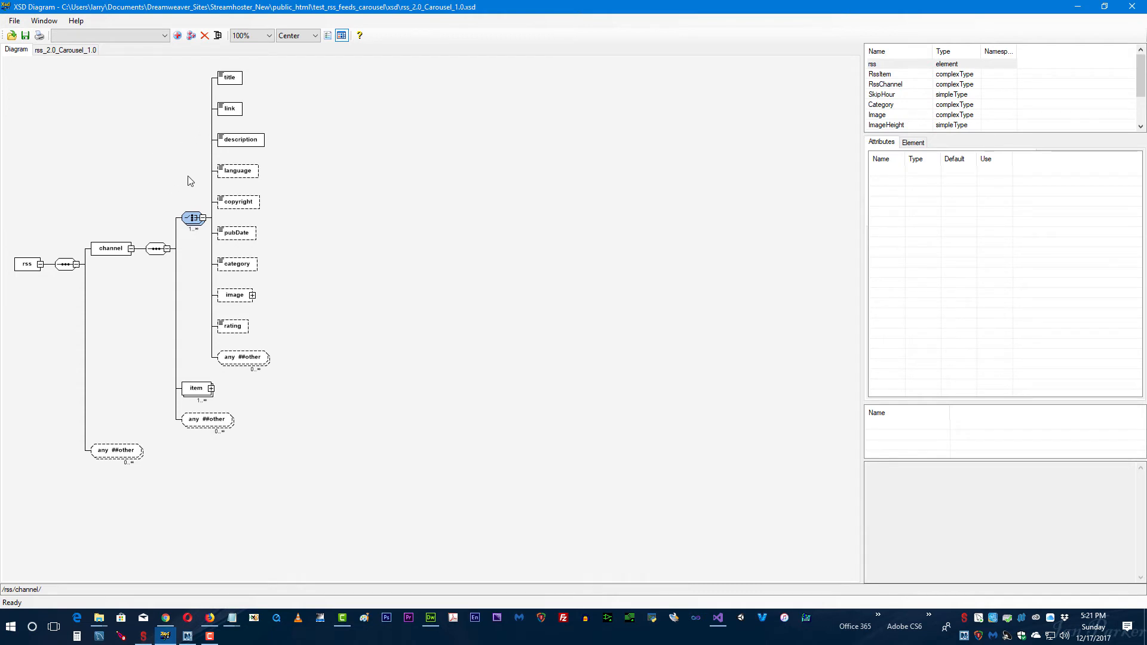
click(229, 81)
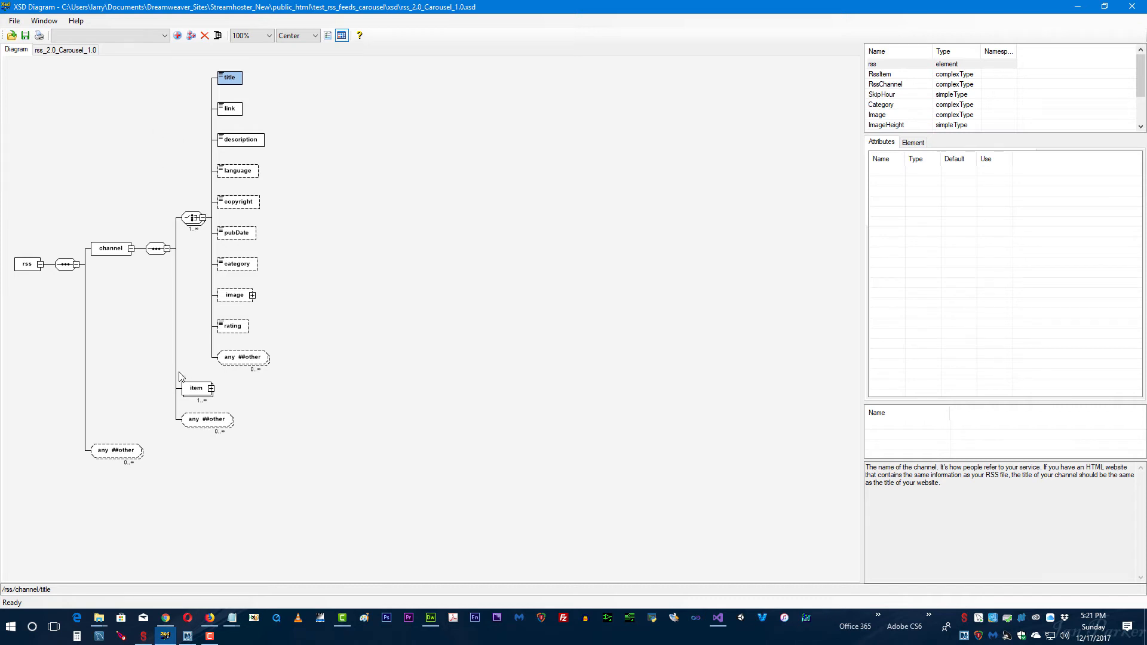
click(198, 395)
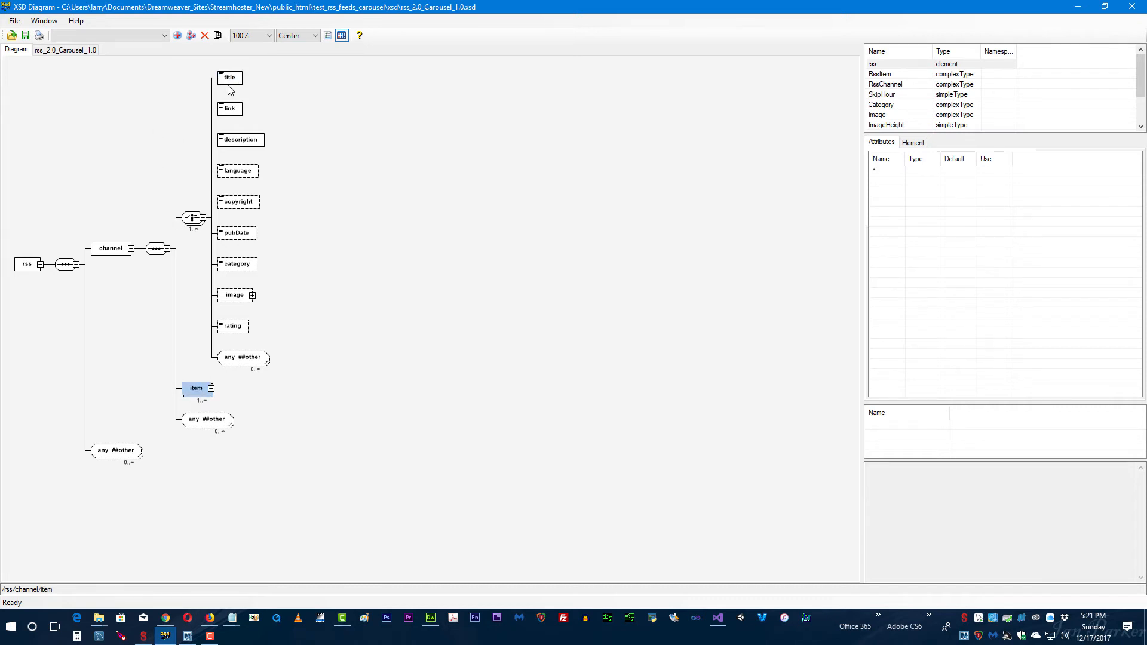
click(222, 112)
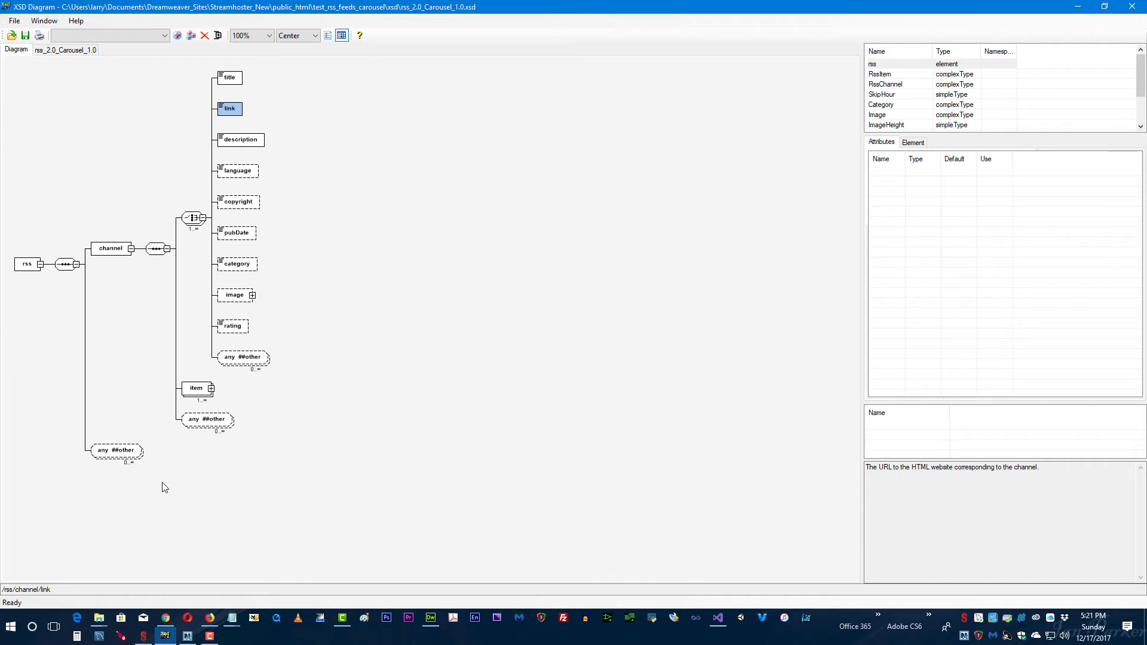
click(230, 78)
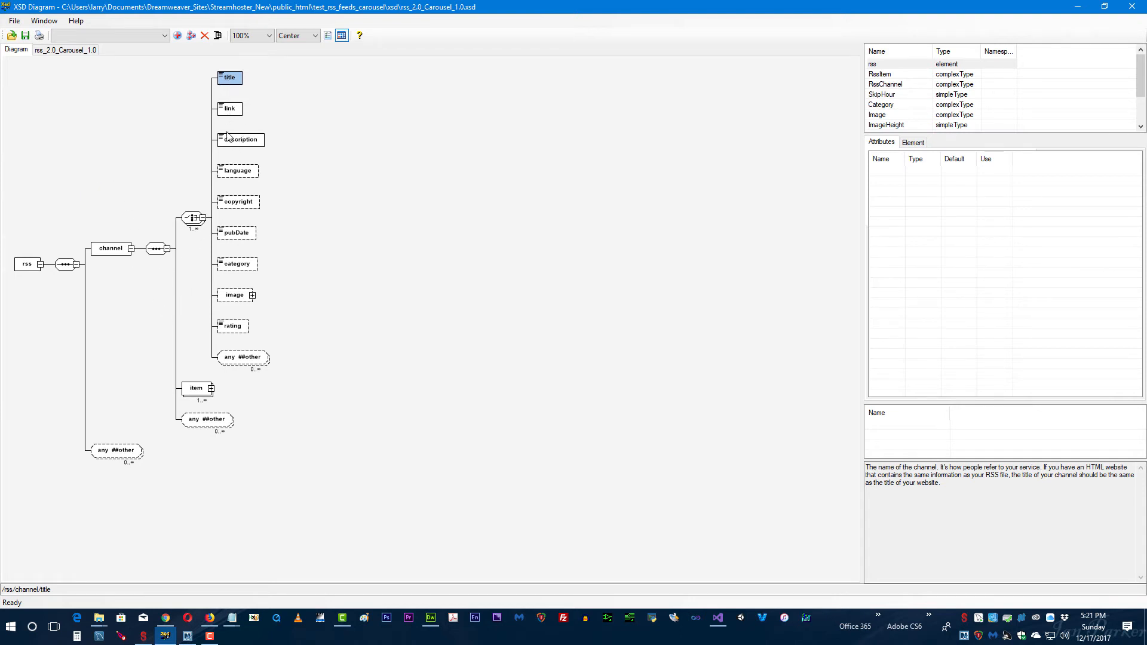
Expand the item element beneath channel and the choice group inside its sequence.
click(211, 389)
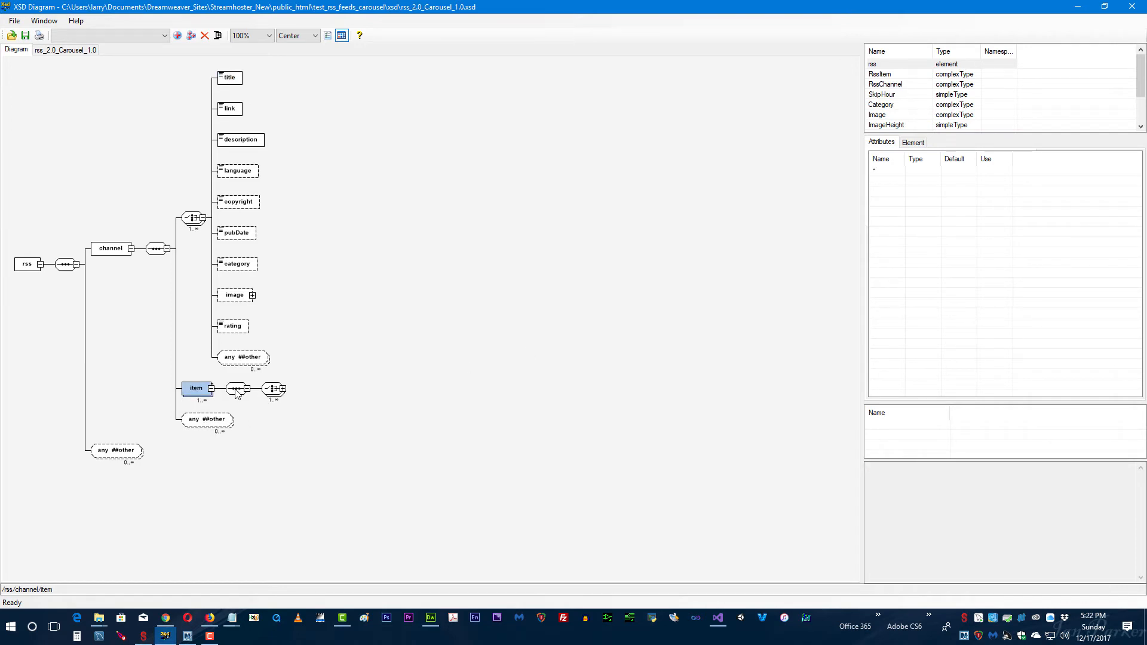
click(279, 389)
click(282, 389)
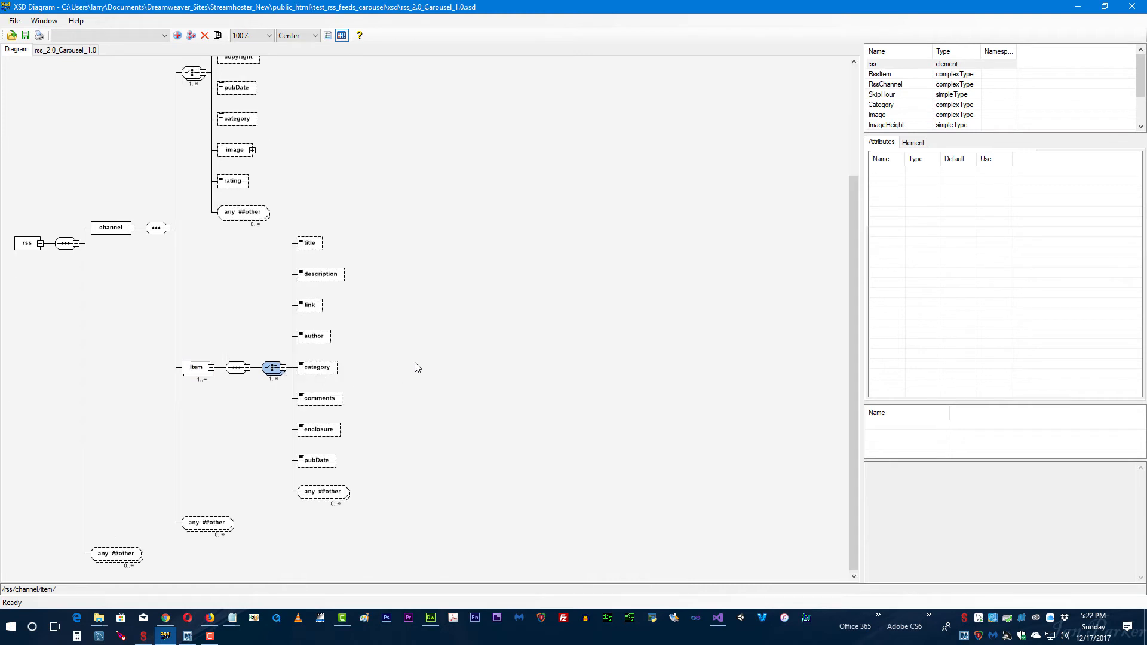
Review the documentation of the item's title, description, link, author, category, comments, enclosure and pubDate elements.
click(309, 246)
click(311, 278)
click(310, 306)
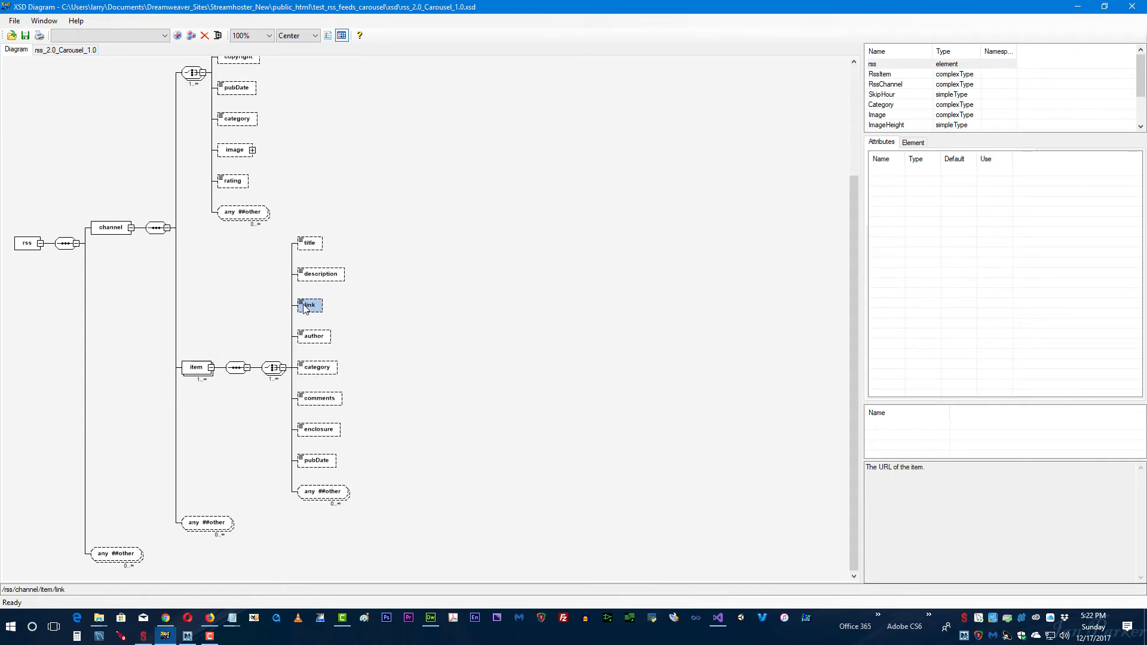
click(309, 340)
click(313, 370)
click(316, 400)
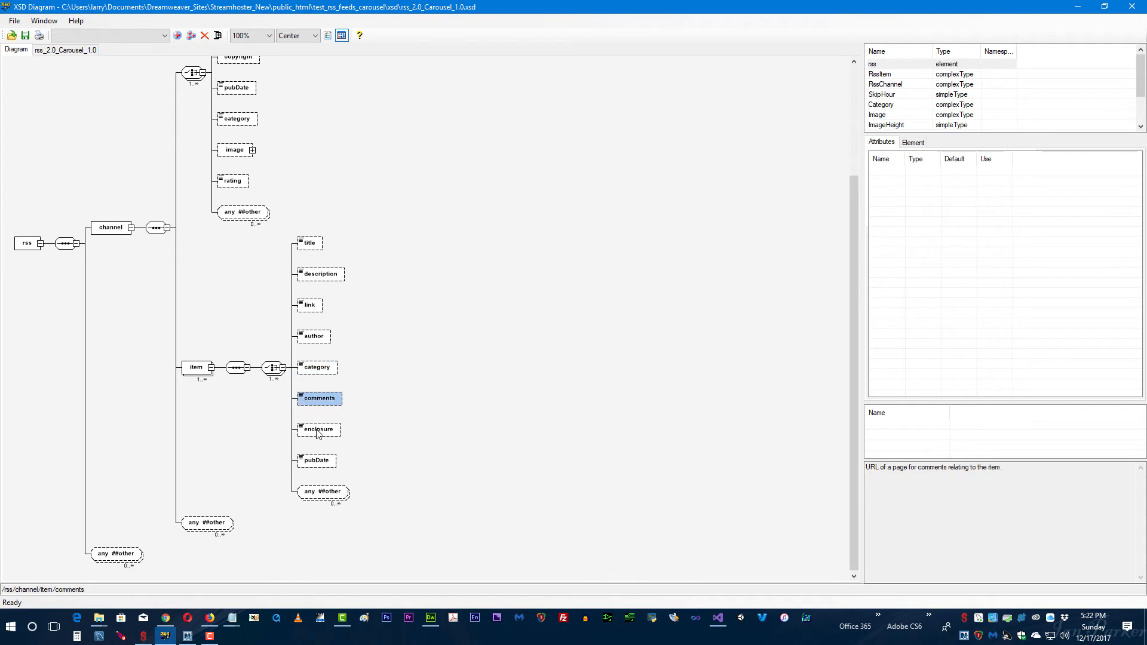
click(317, 432)
click(315, 465)
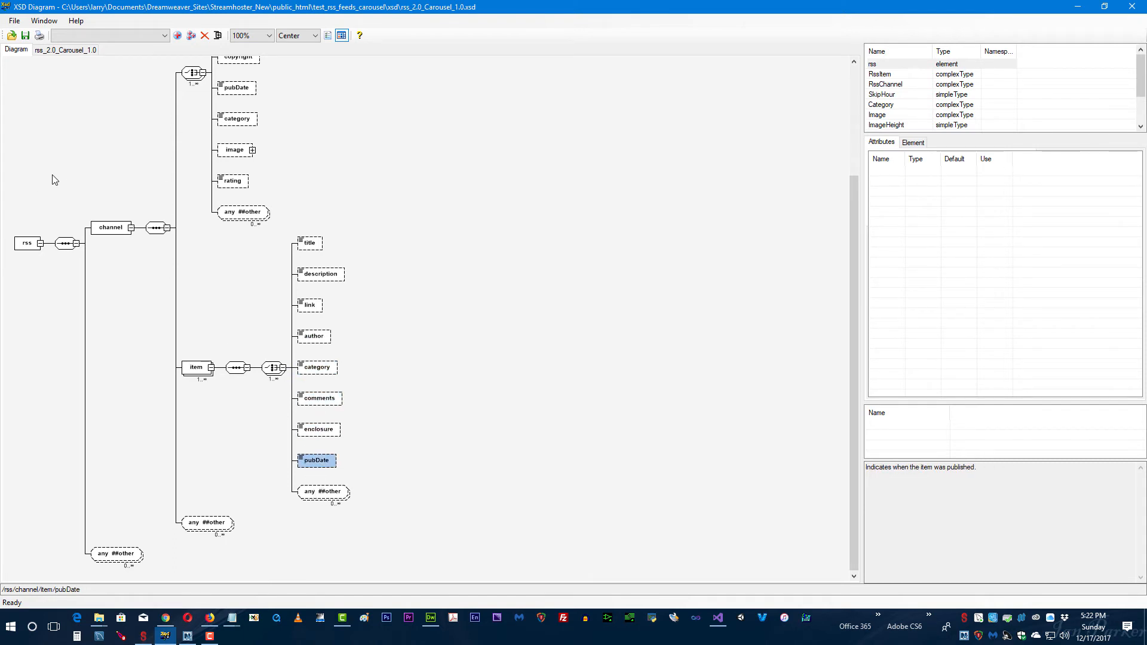
scroll(136, 125, up, 3)
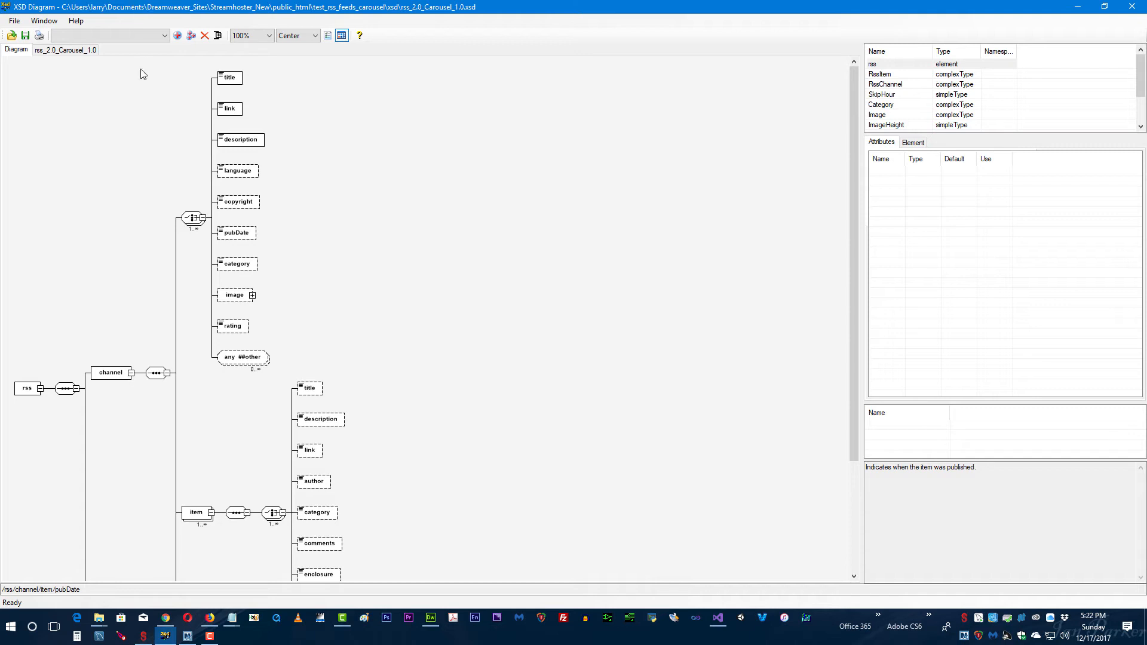
Validate rss_channel_and_item_image_icons.xml from the rss_demos folder against the loaded schema and dismiss the result.
click(13, 21)
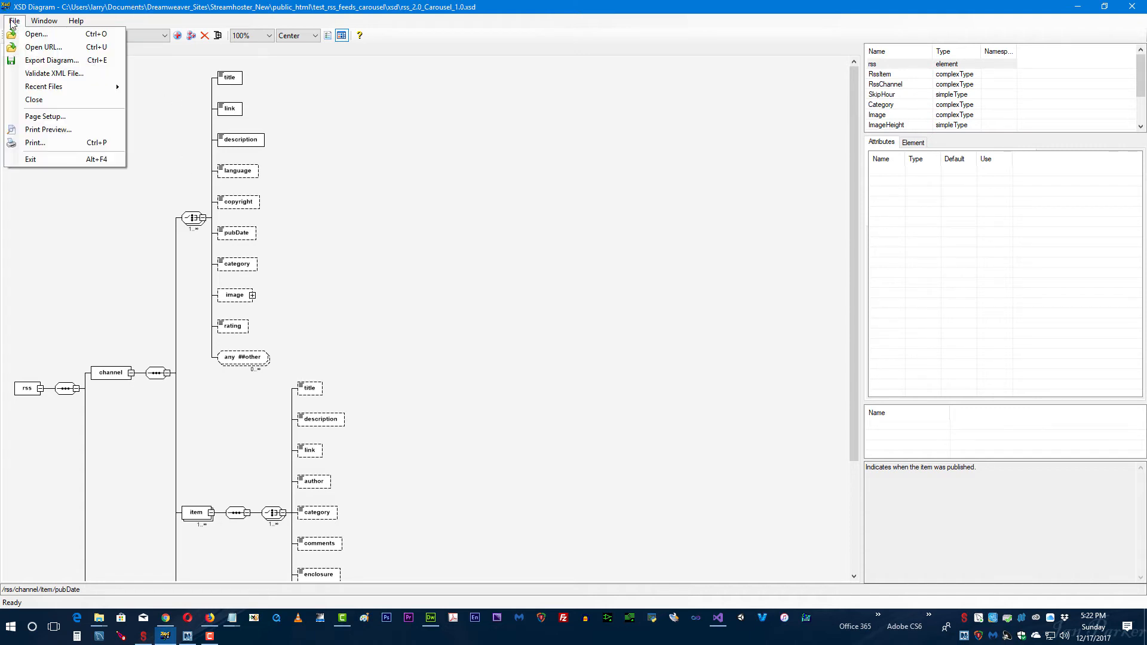
click(27, 73)
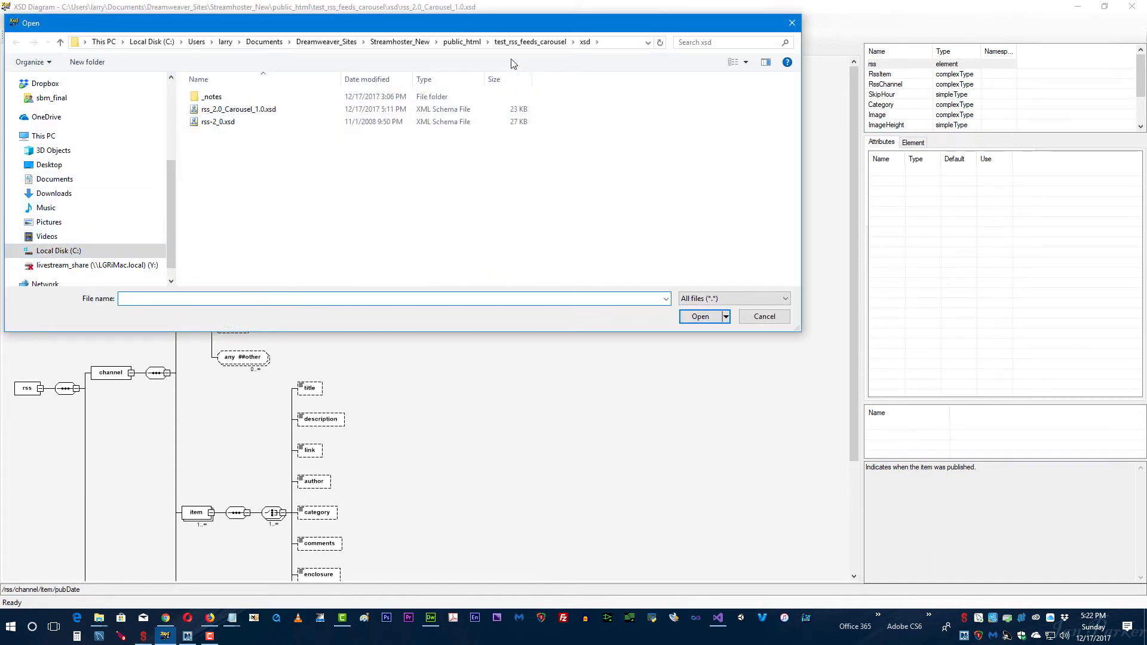
click(551, 44)
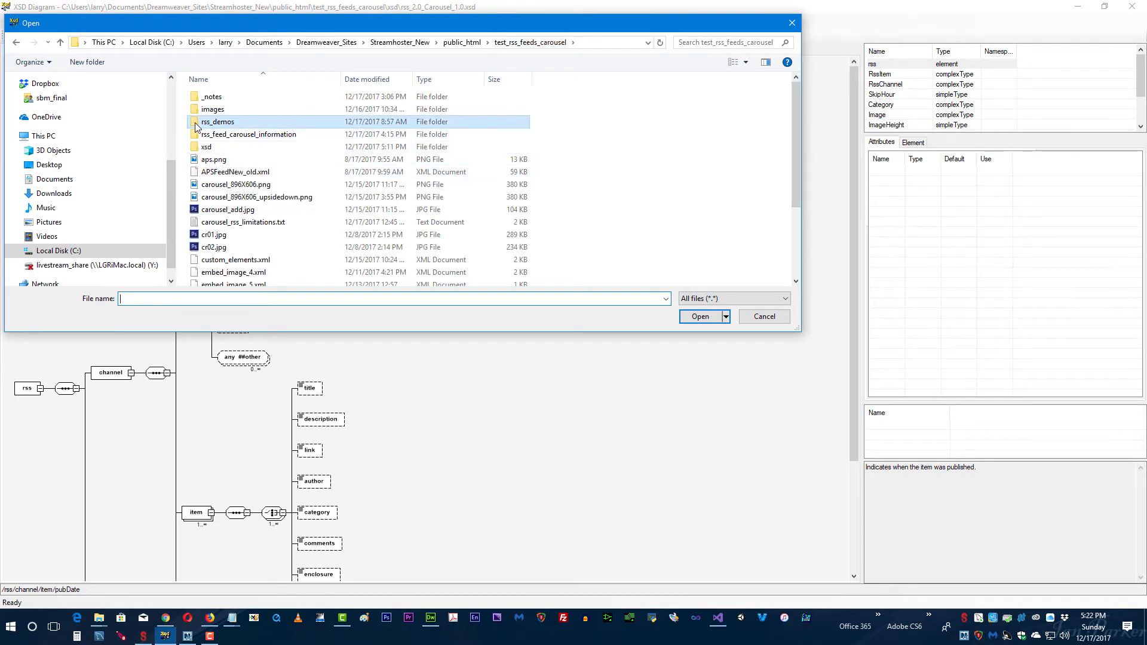
double_click(218, 121)
drag(345, 84, 448, 83)
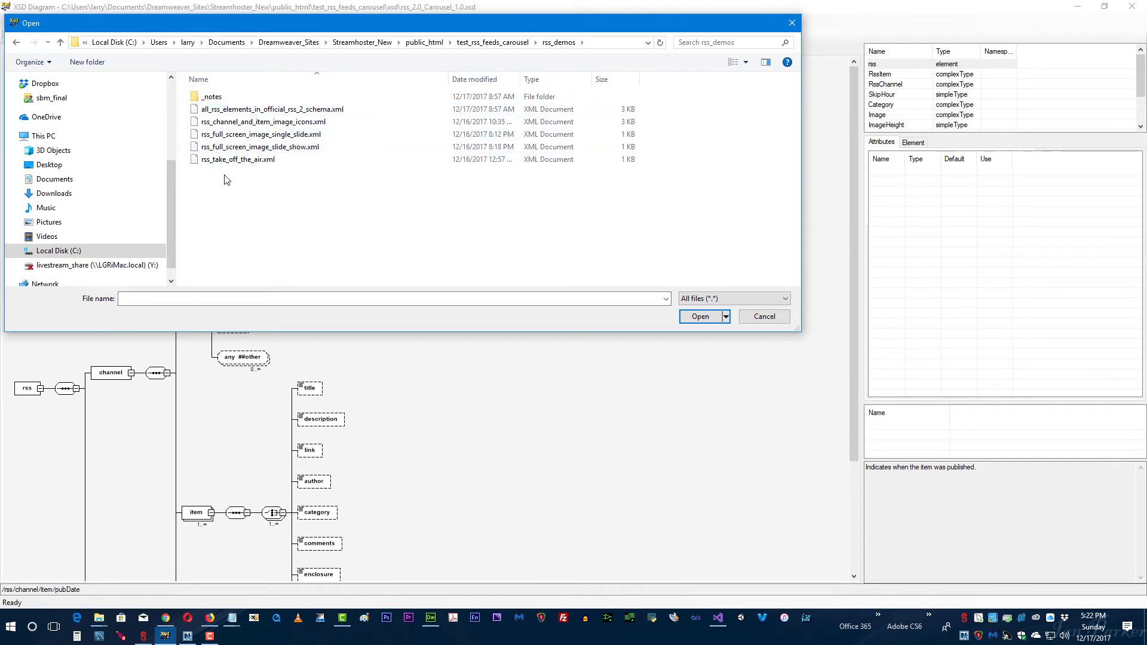
click(195, 112)
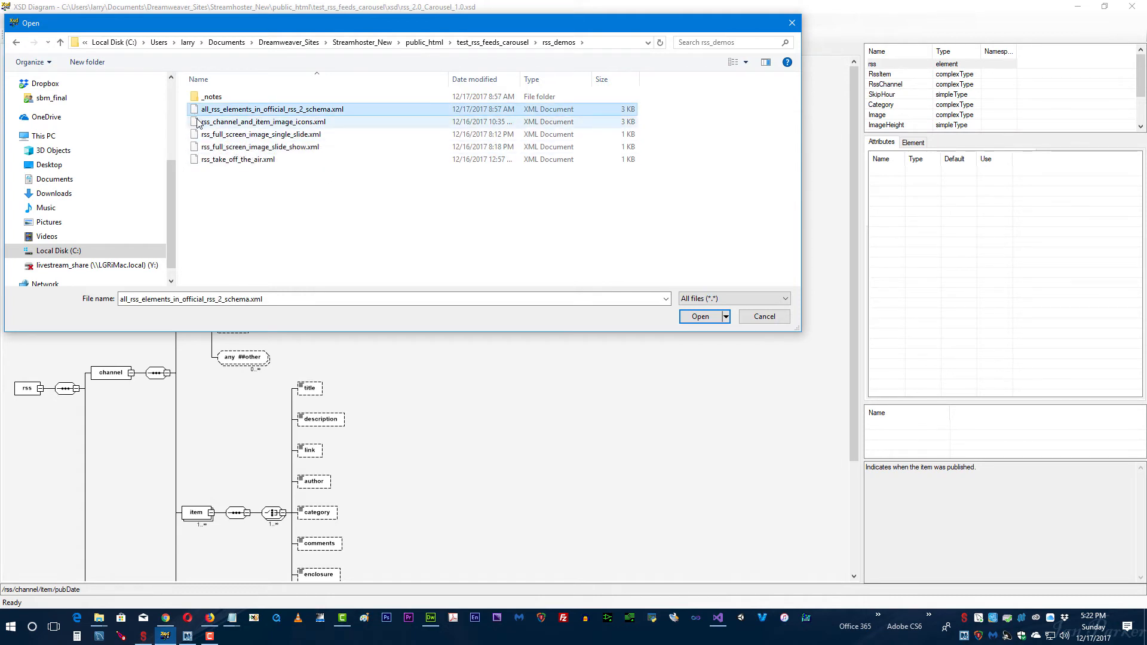
click(202, 123)
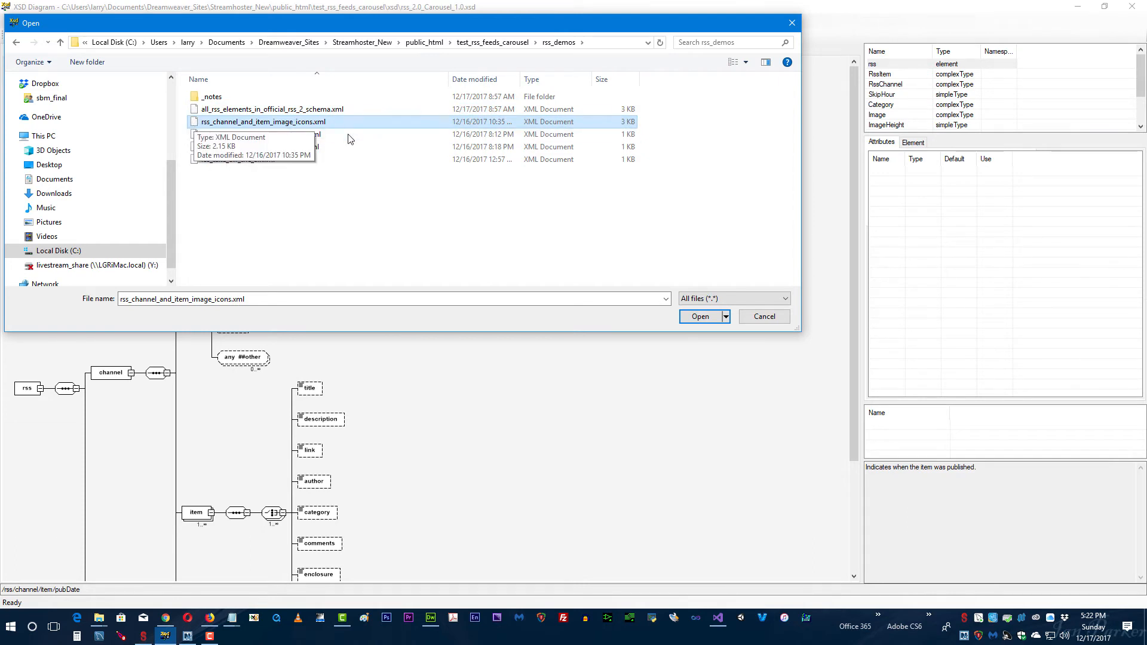
double_click(195, 123)
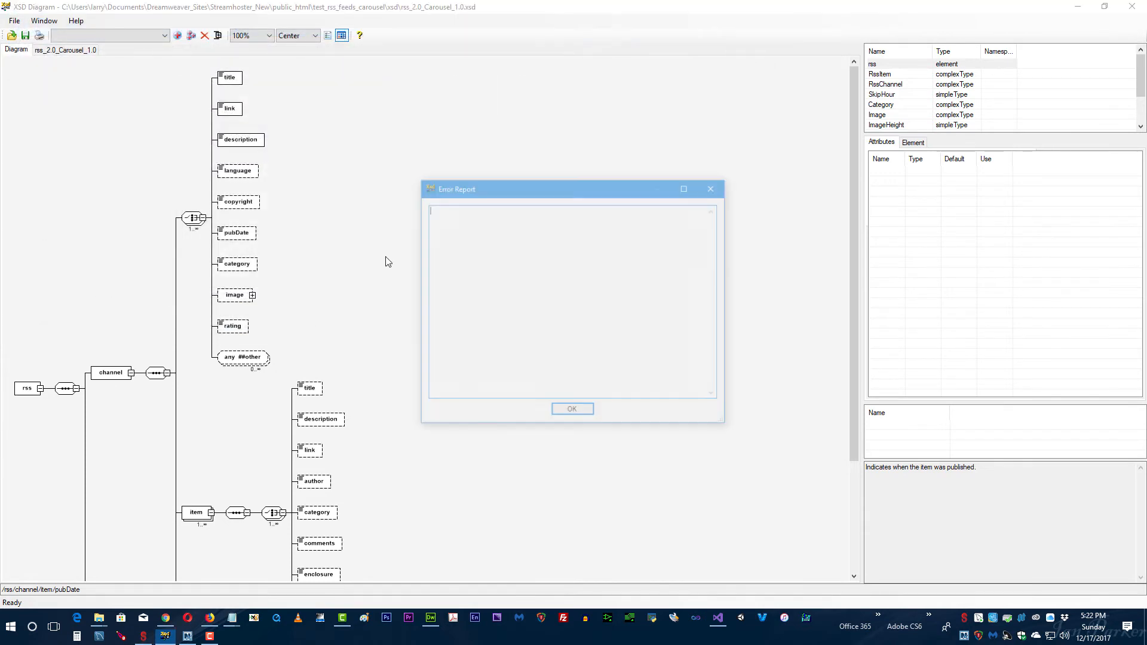
drag(498, 188, 473, 139)
click(493, 378)
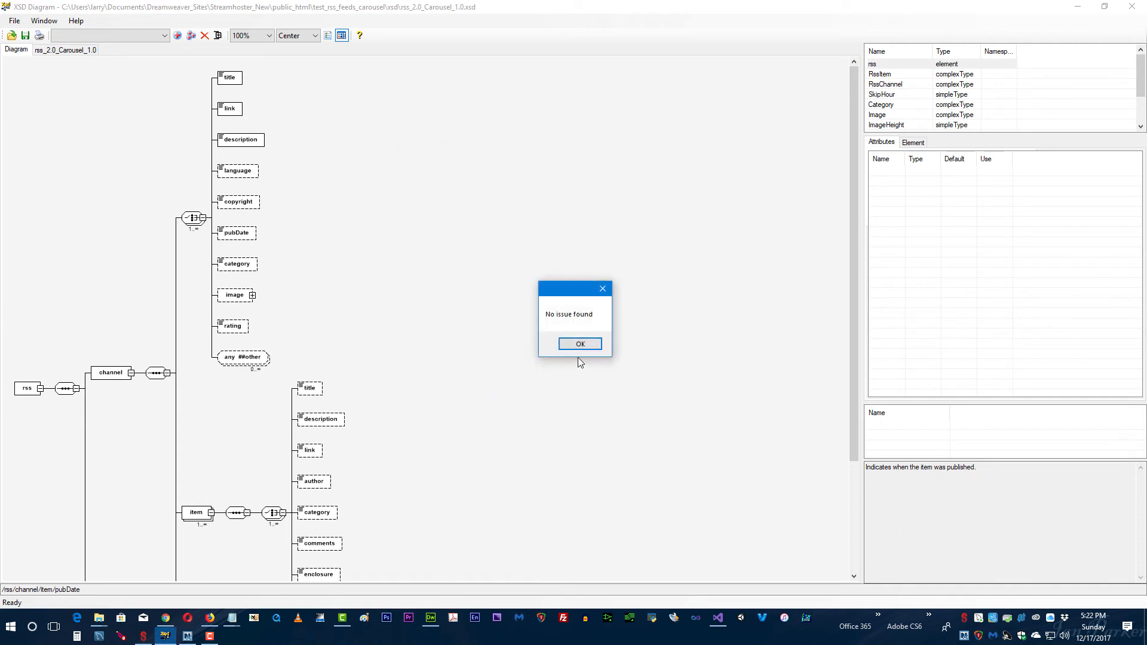
click(580, 344)
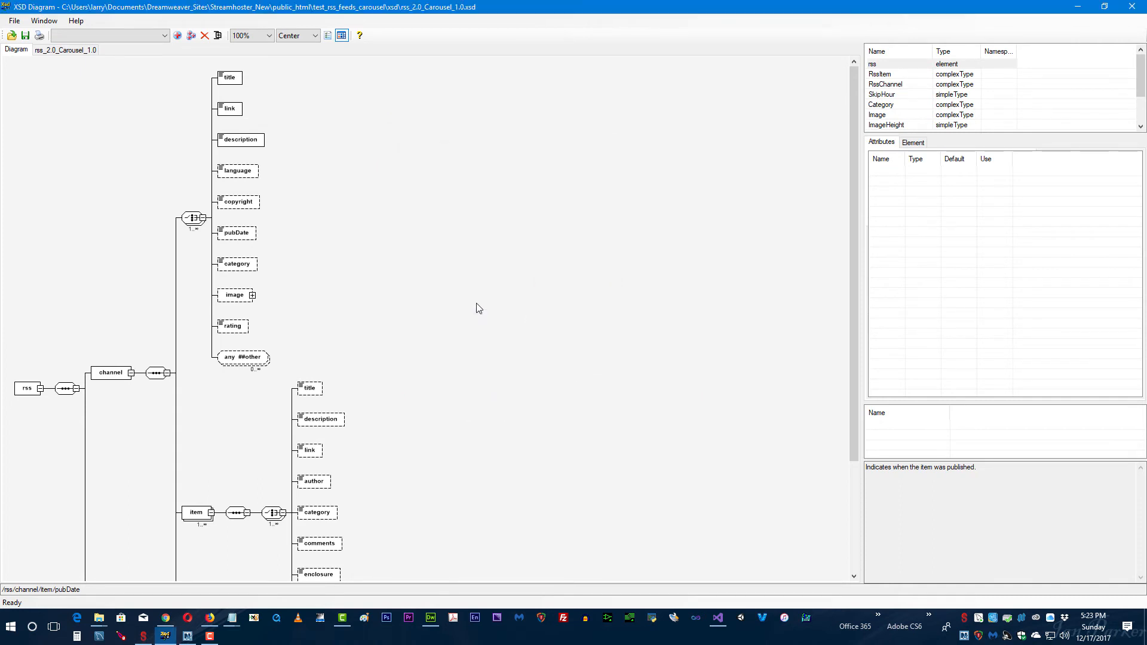
Validate rss_full_screen_image_single_slide.xml against the schema and dismiss the result.
click(13, 21)
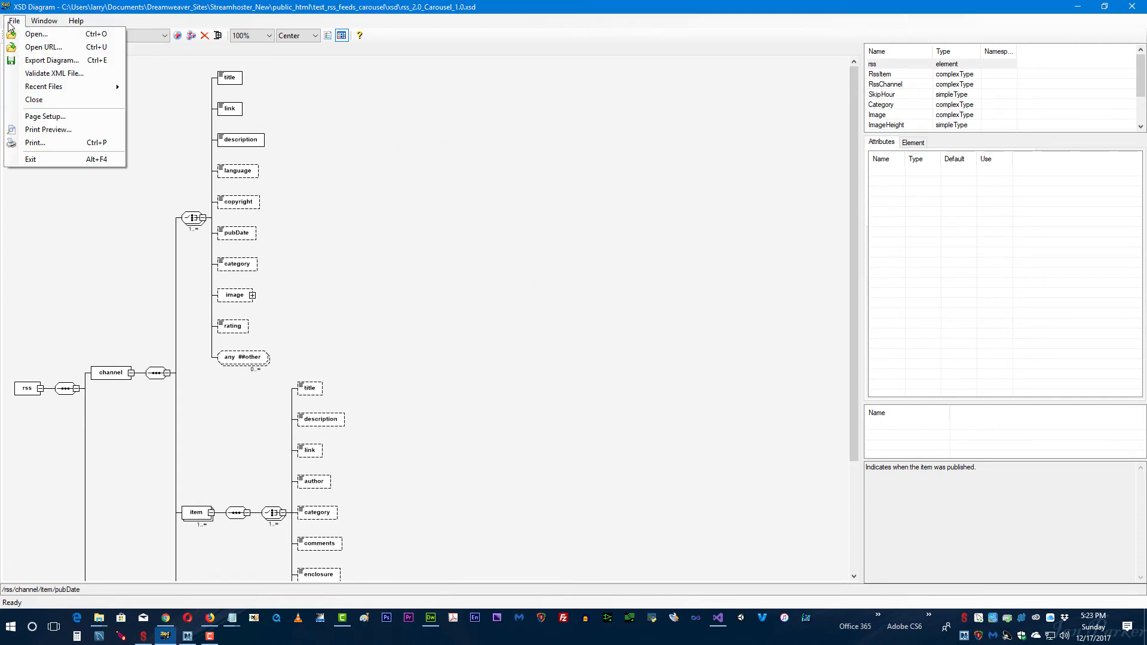
click(16, 73)
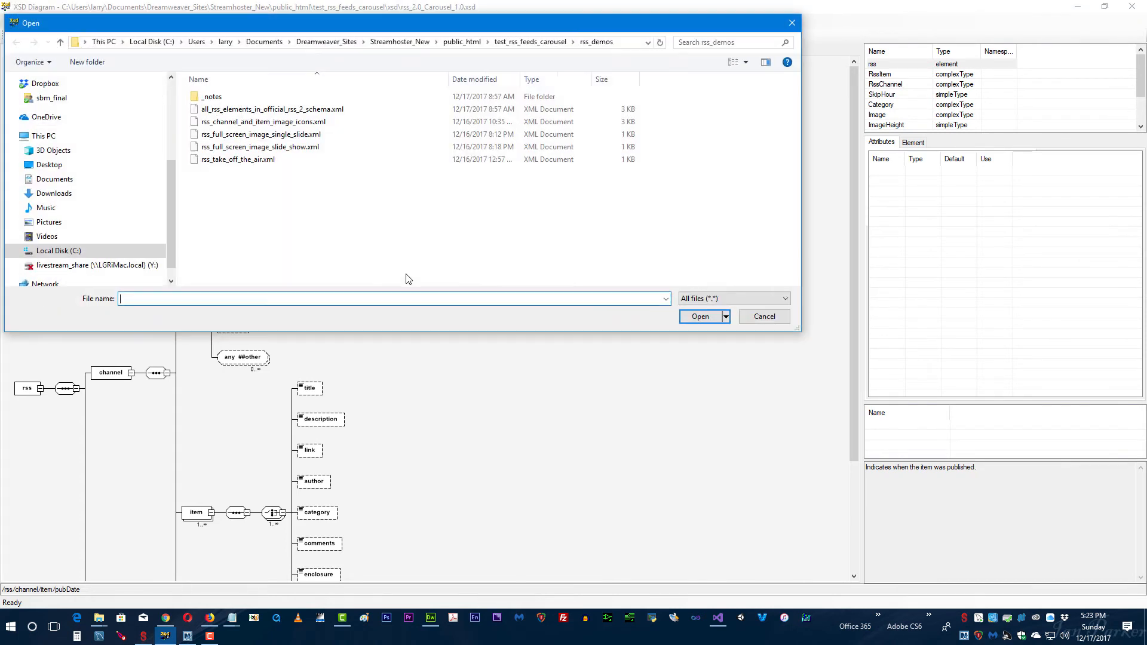
double_click(196, 138)
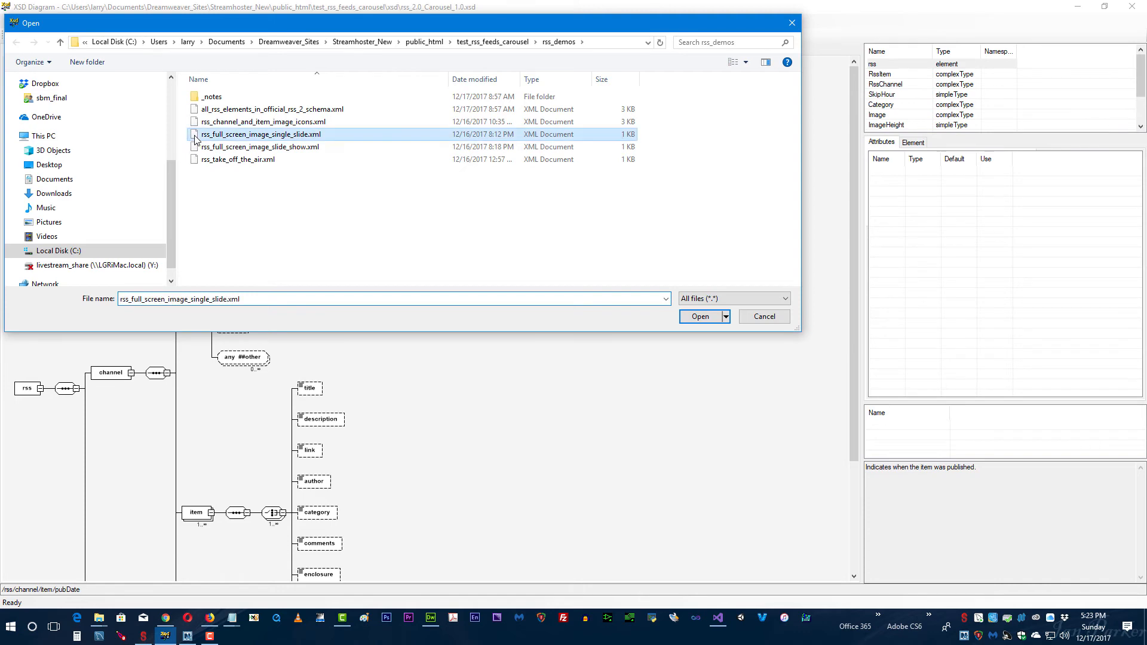
click(573, 412)
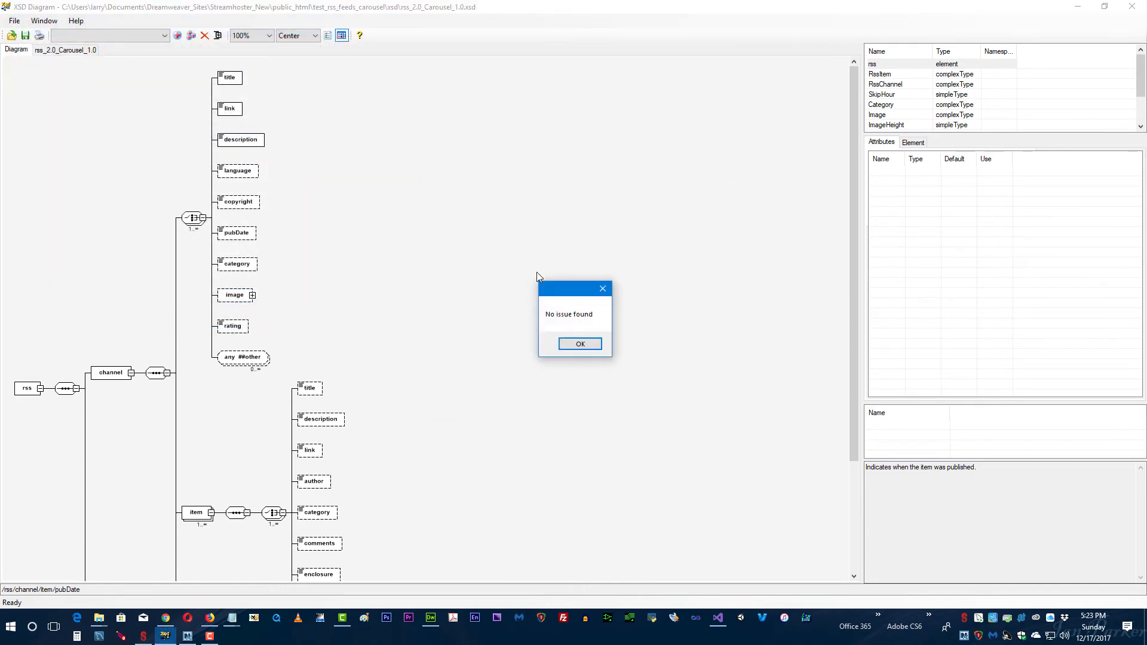
click(562, 343)
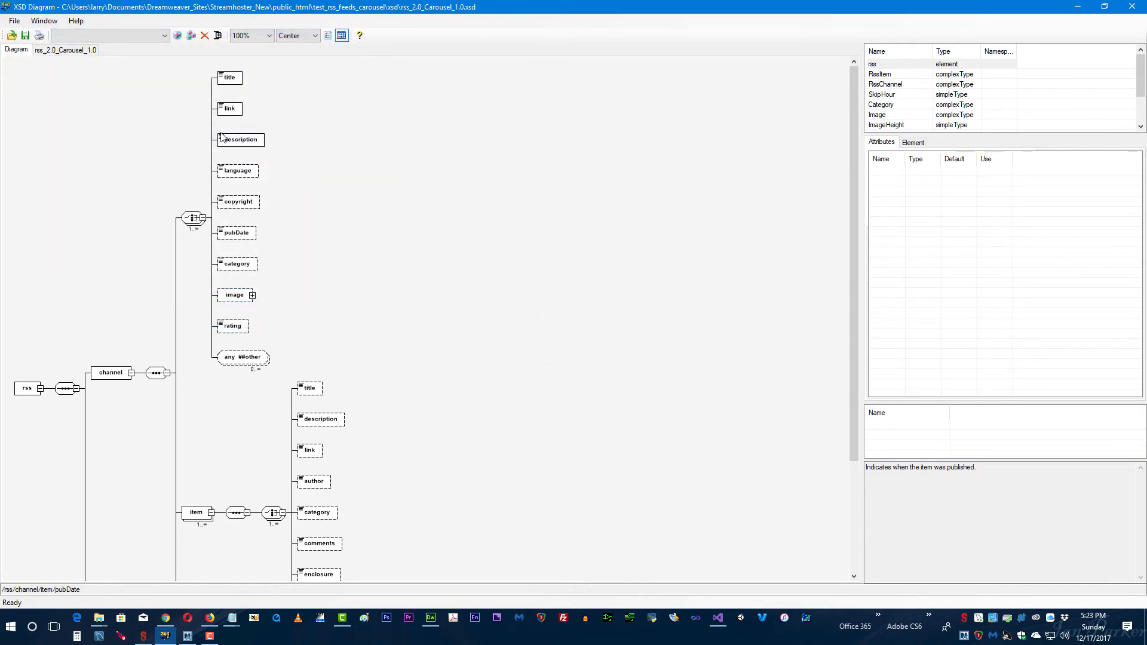
Validate all_rss_elements_in_official_rss_2_schema.xml against the Carousel schema.
click(14, 21)
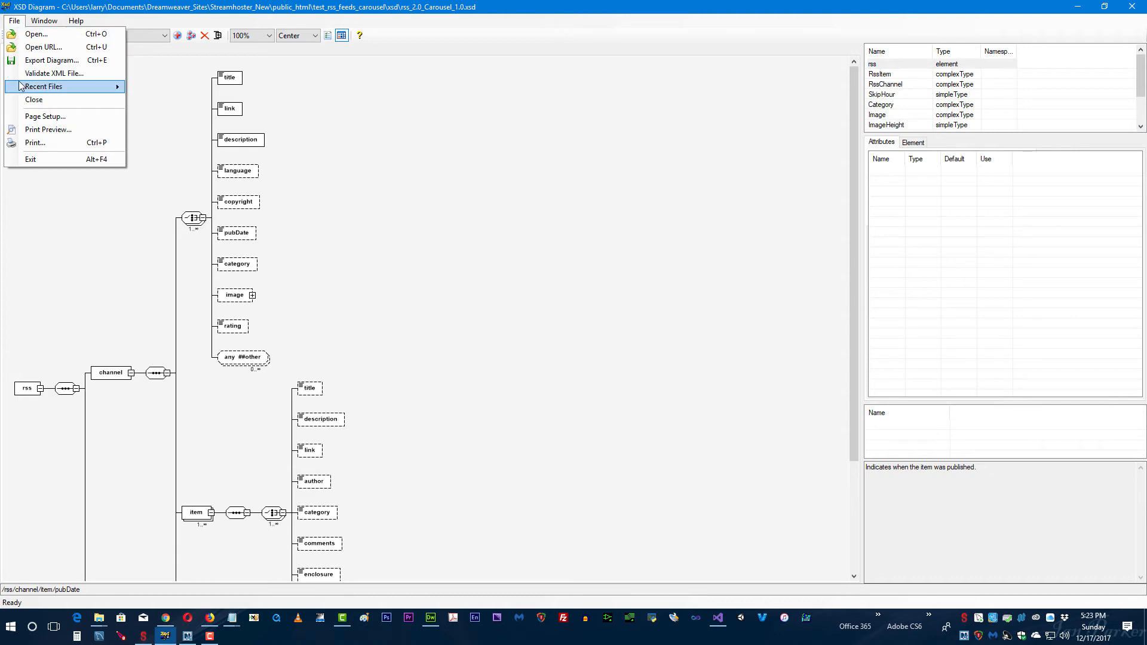
mouse_move(18, 89)
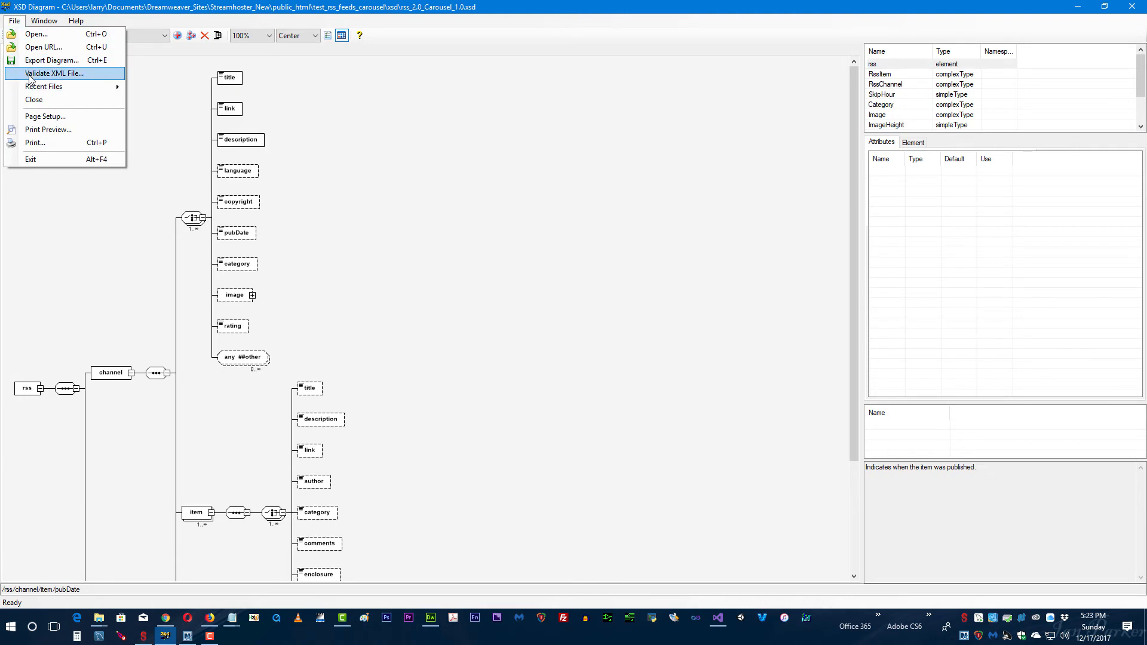
click(28, 73)
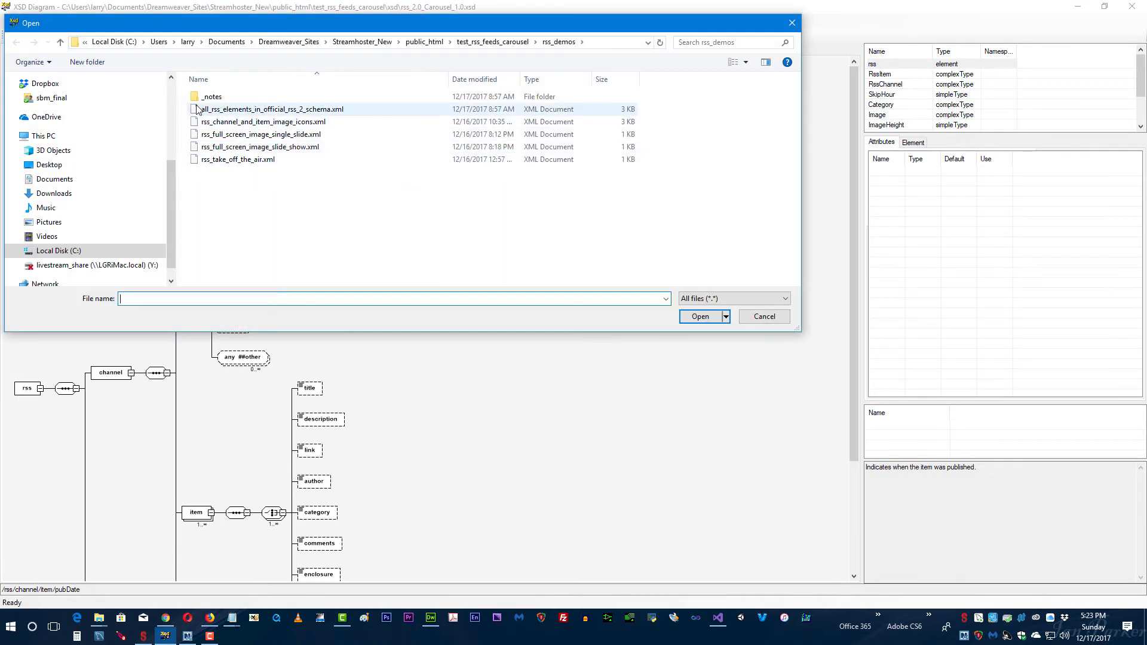
click(197, 109)
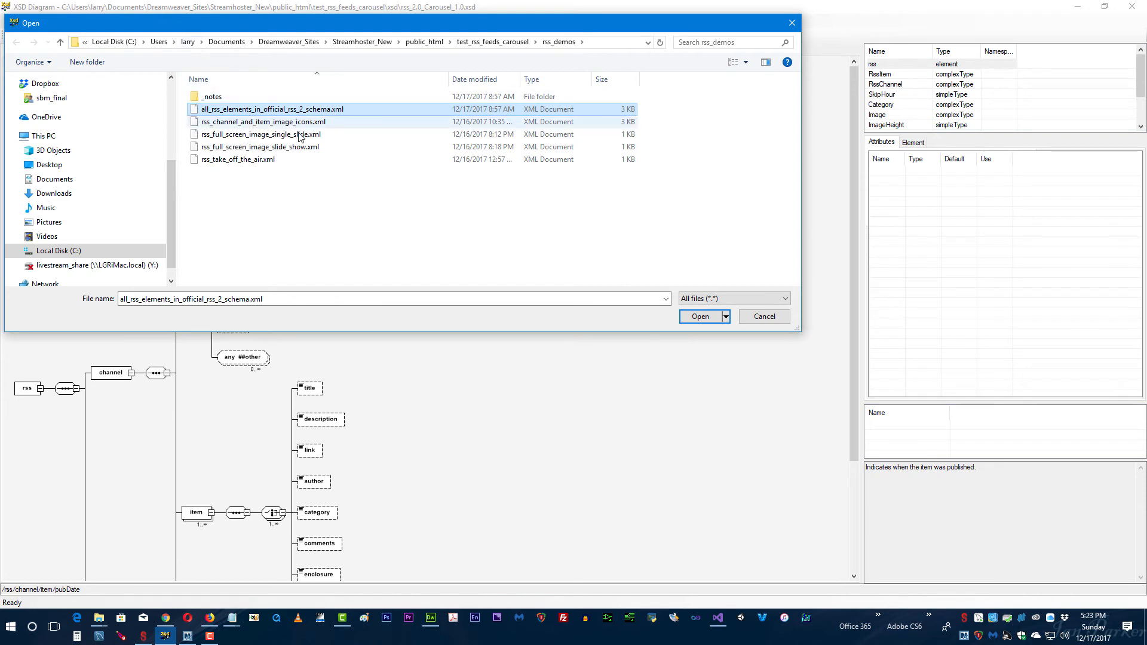
click(700, 317)
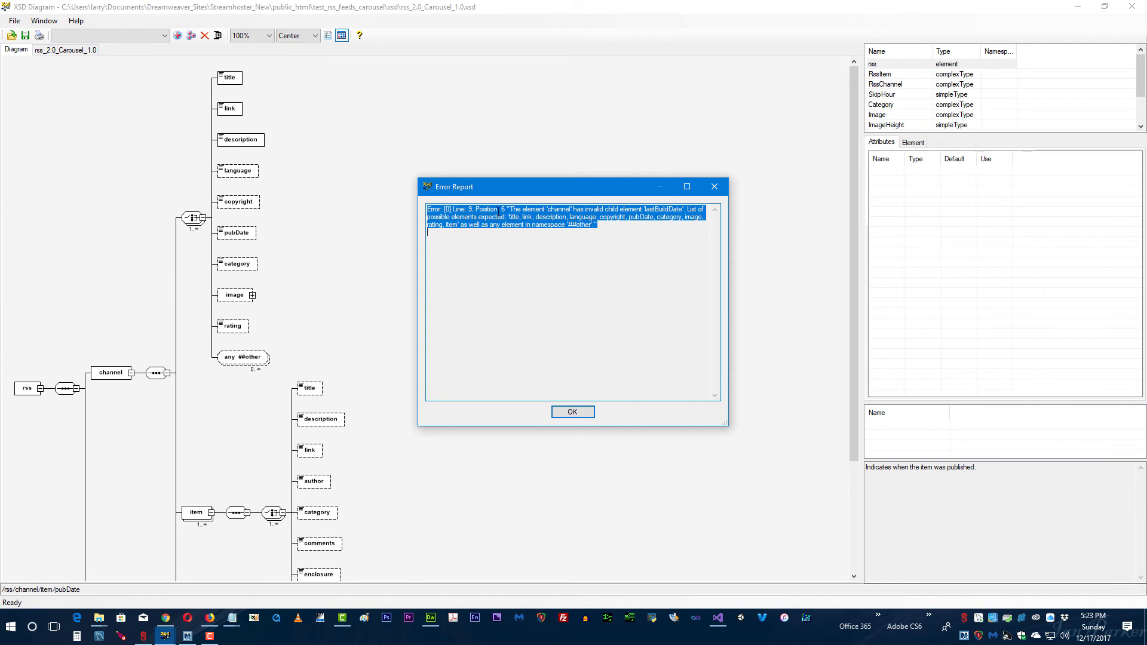
Examine the error report for the line number, position and name of the invalid child element.
click(498, 209)
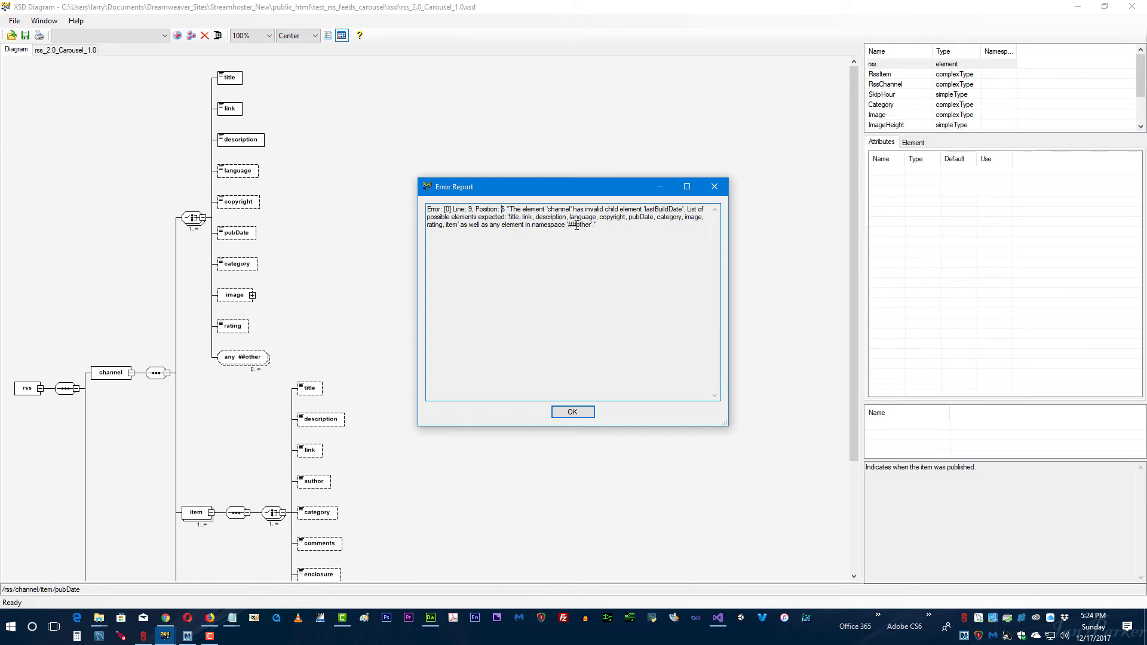
double_click(657, 210)
click(509, 209)
drag(452, 209, 472, 210)
Switch to Dreamweaver and open all_rss_elements_in_official_rss_2_schema.xml from the rss_demos folder.
mouse_move(431, 622)
click(425, 573)
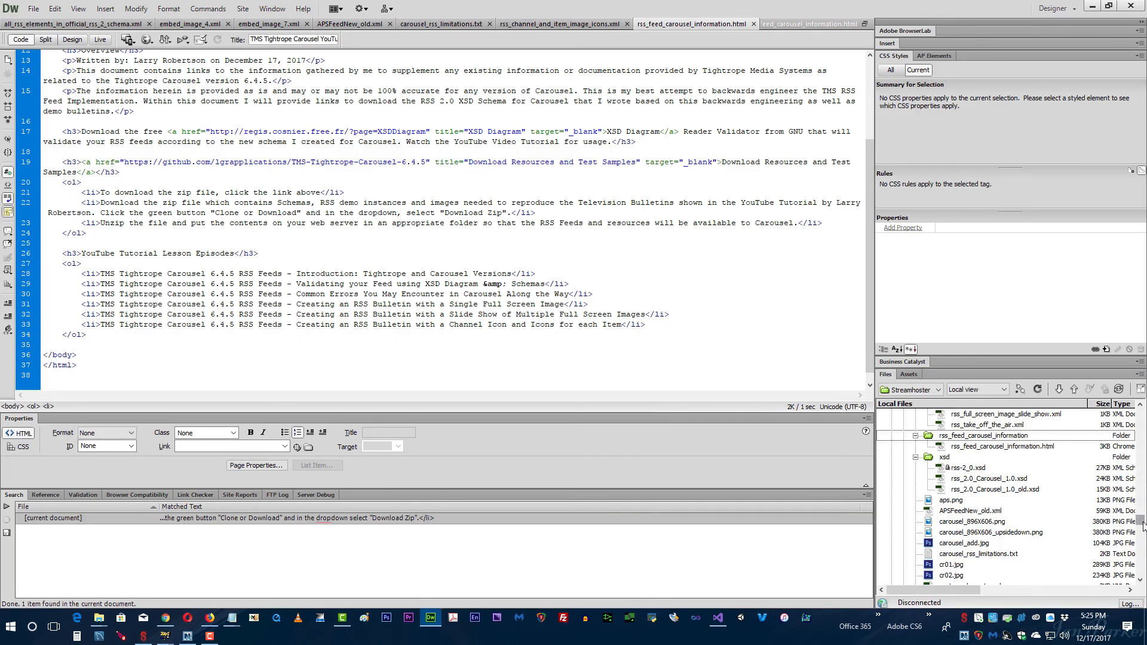
mouse_move(1143, 527)
mouse_down()
mouse_move(1143, 508)
mouse_move(1146, 524)
mouse_up()
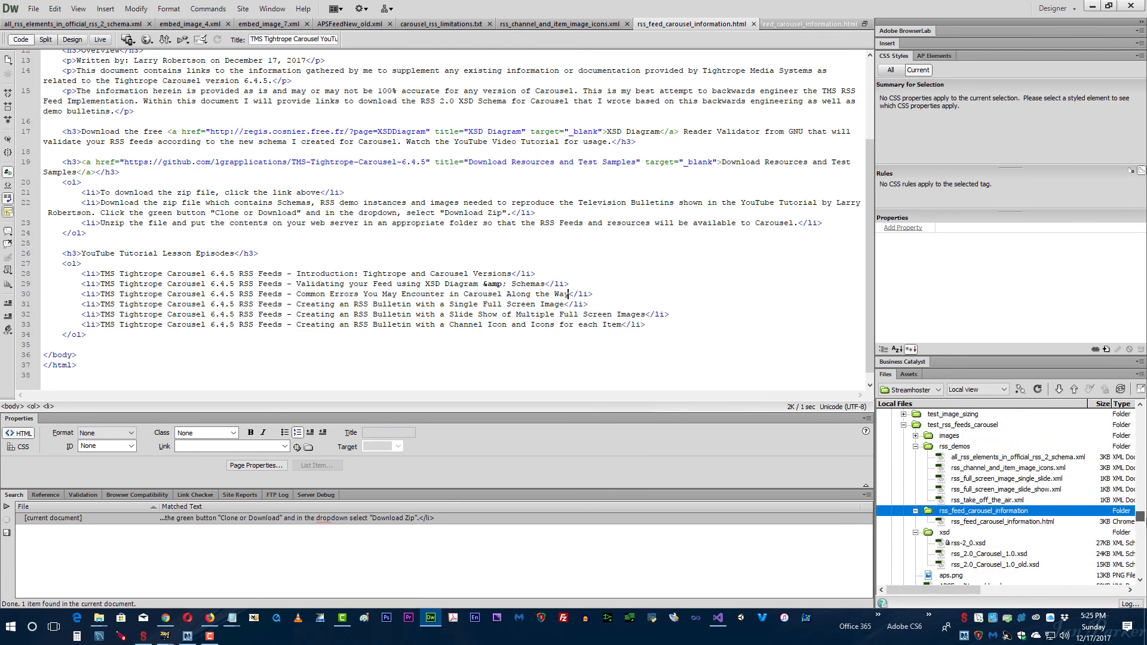
click(942, 459)
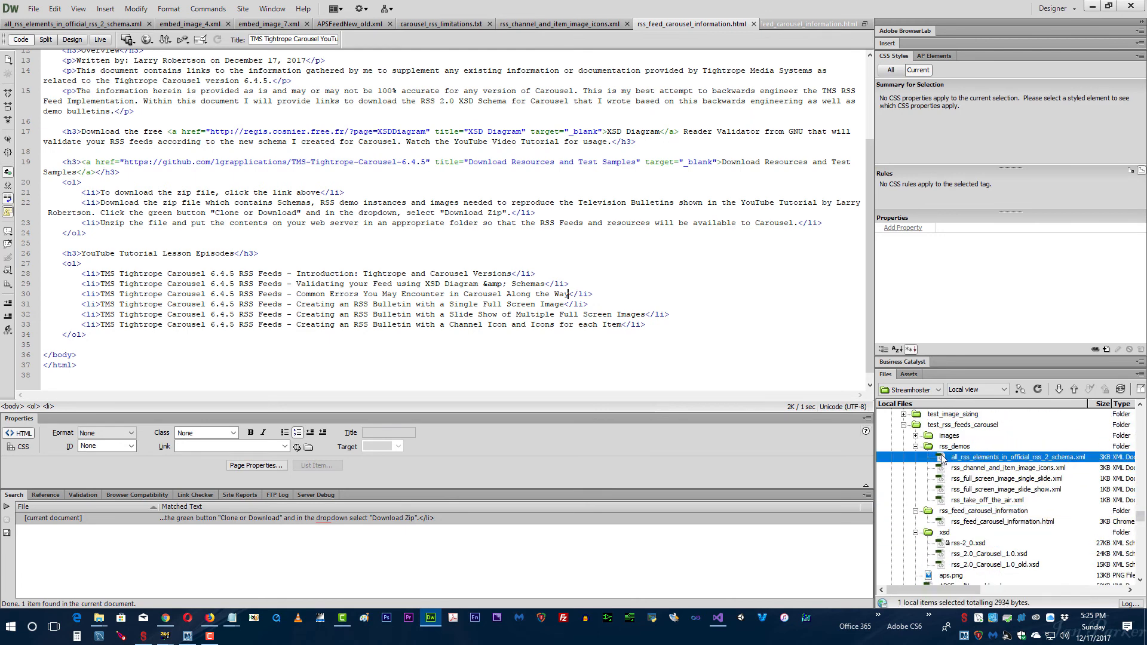
double_click(942, 459)
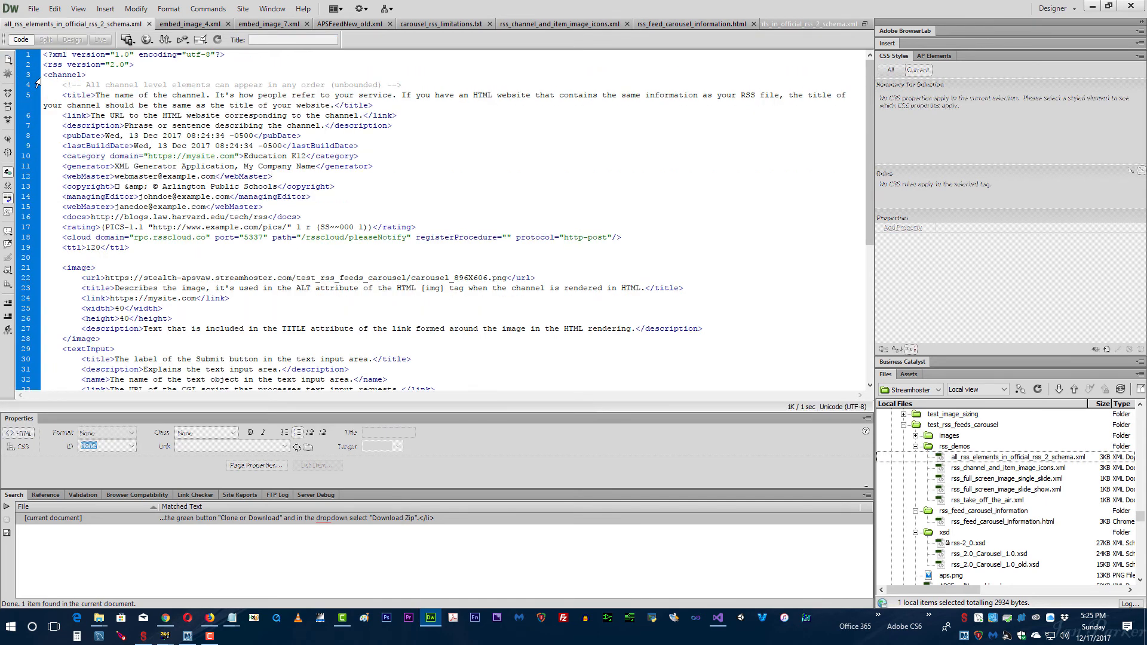
Locate line 9 in the feed's source and select the lastBuildDate opening tag name.
click(16, 147)
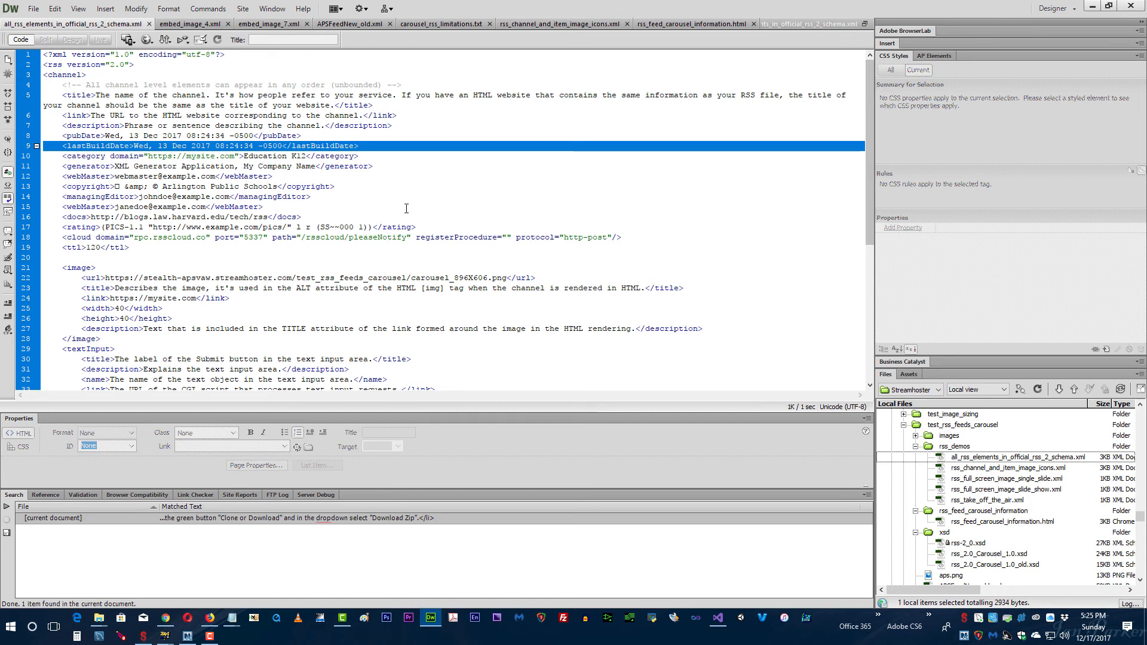
click(76, 148)
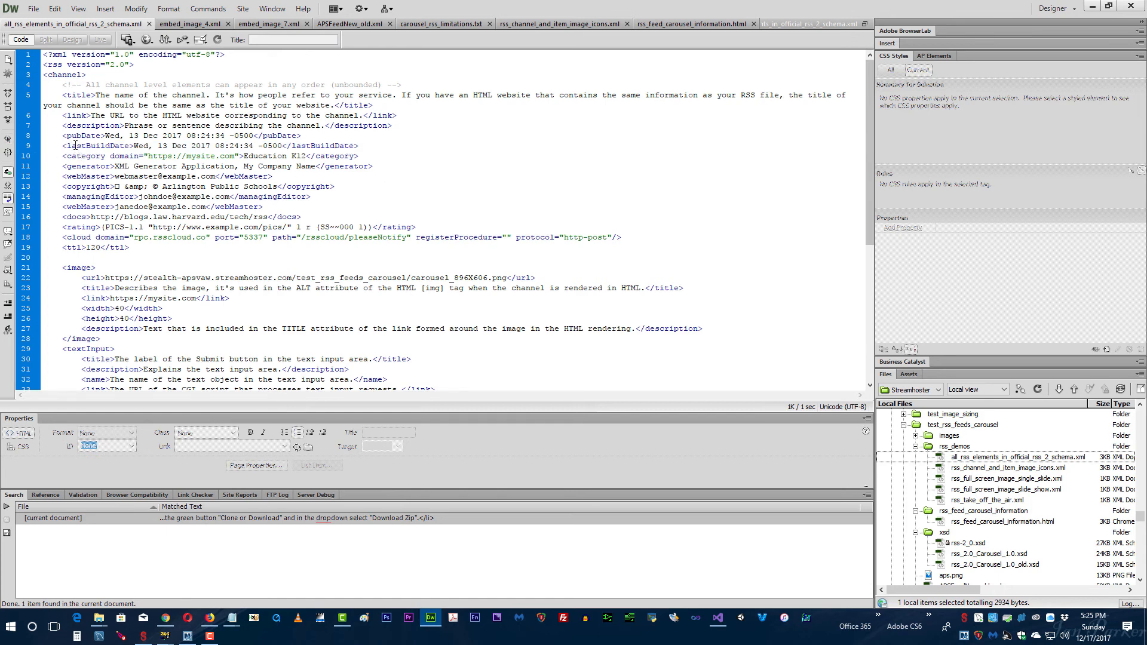
double_click(75, 146)
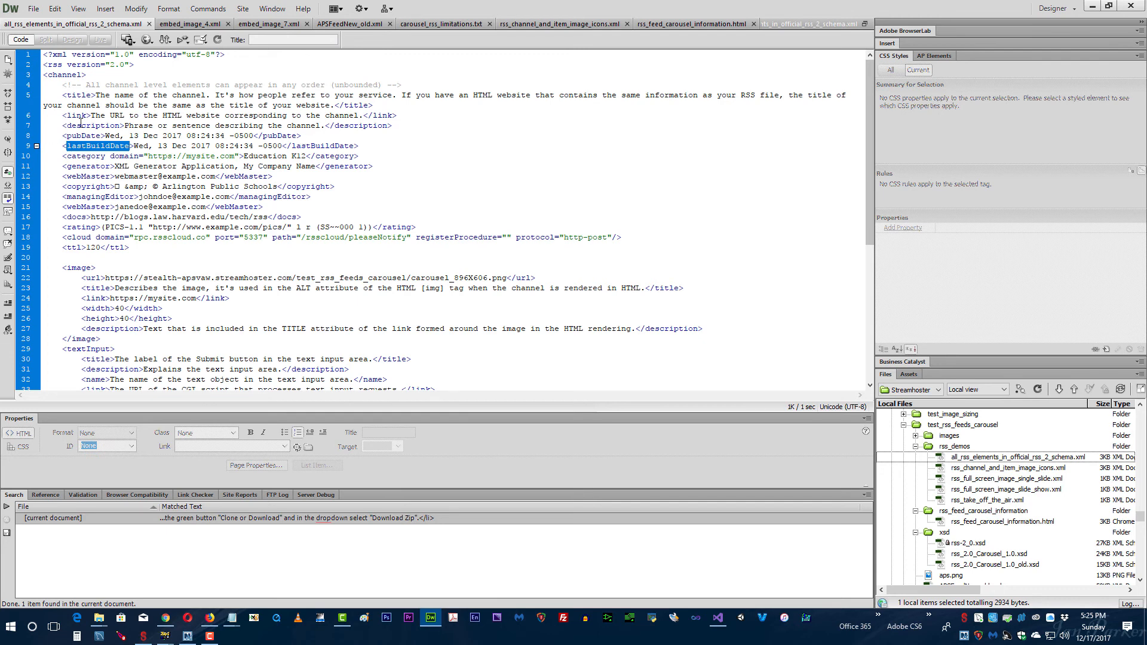
Return to XSD Diagram, recheck the line and position given in the error report, and dismiss the report.
key(alt+Tab)
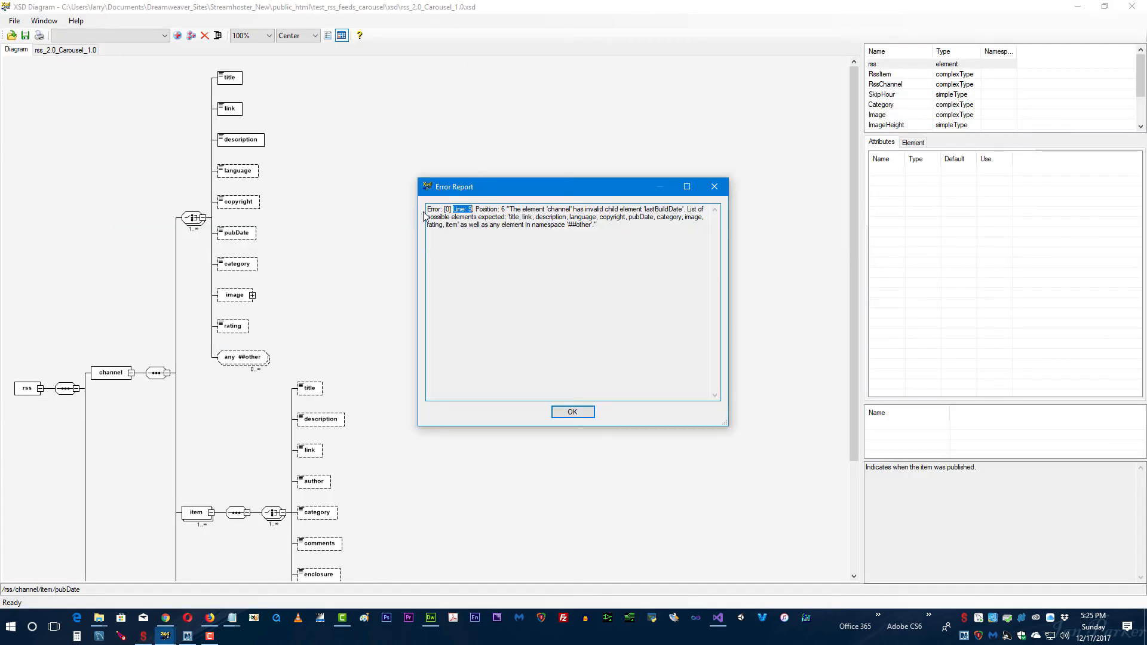
click(429, 209)
drag(475, 209, 506, 209)
click(572, 412)
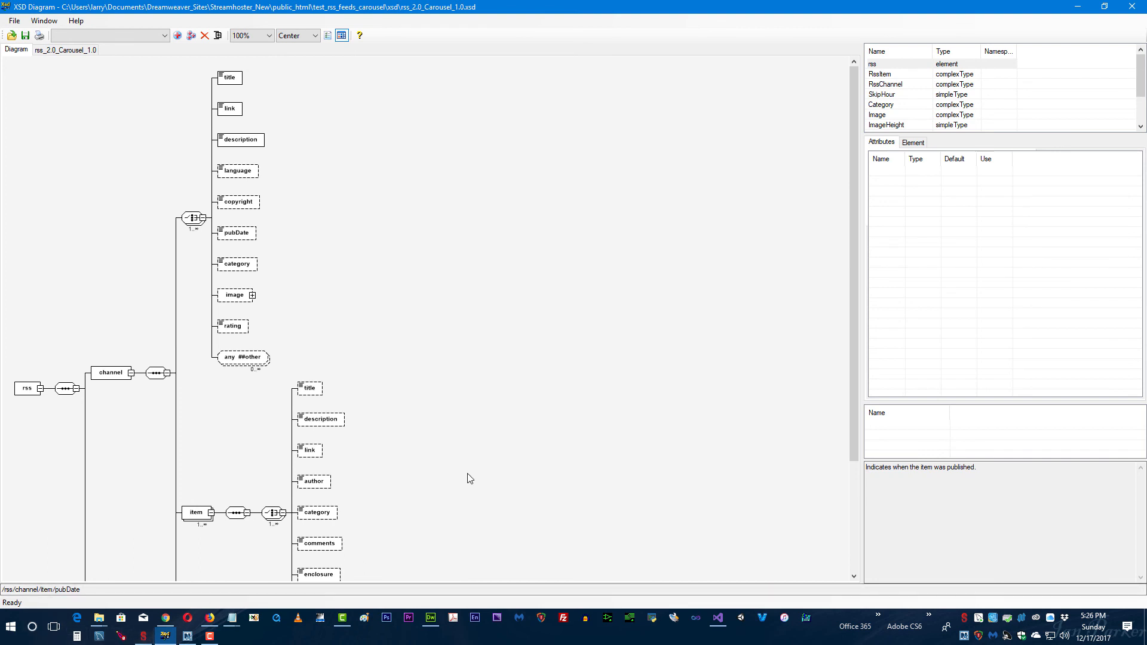
Switch to Visual Studio and inspect the type definitions in rss_2.0_Carousel_1.0.xsd, expanding Category and selecting Image's url in the schema tree.
click(718, 623)
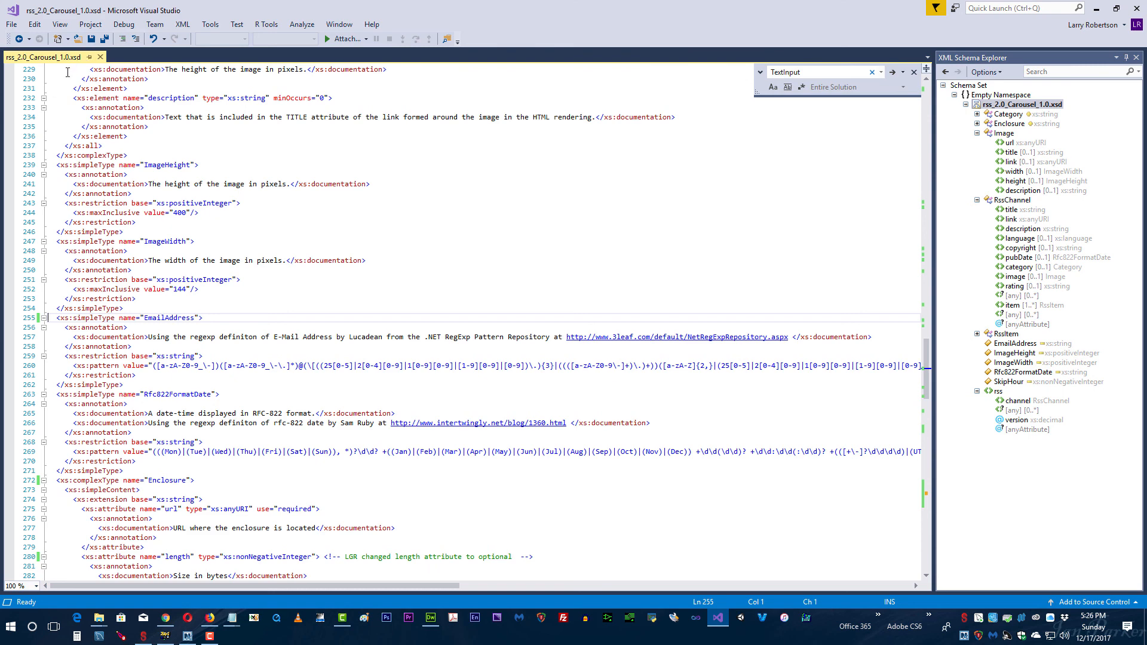
scroll(55, 115, up, 9)
scroll(55, 115, up, 12)
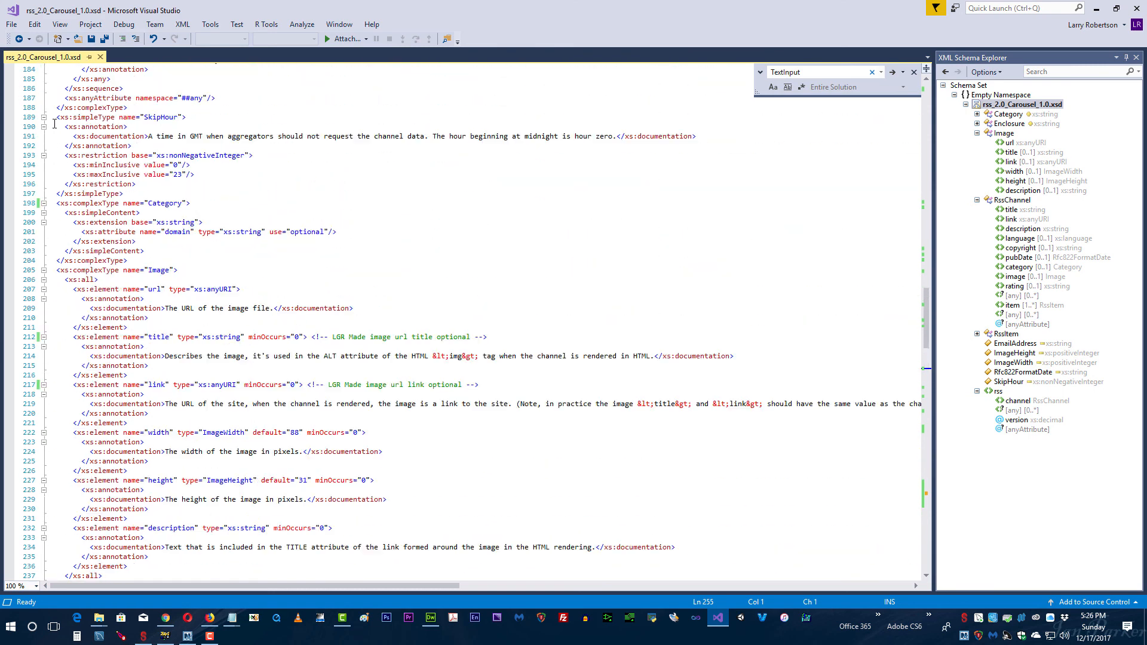
click(977, 114)
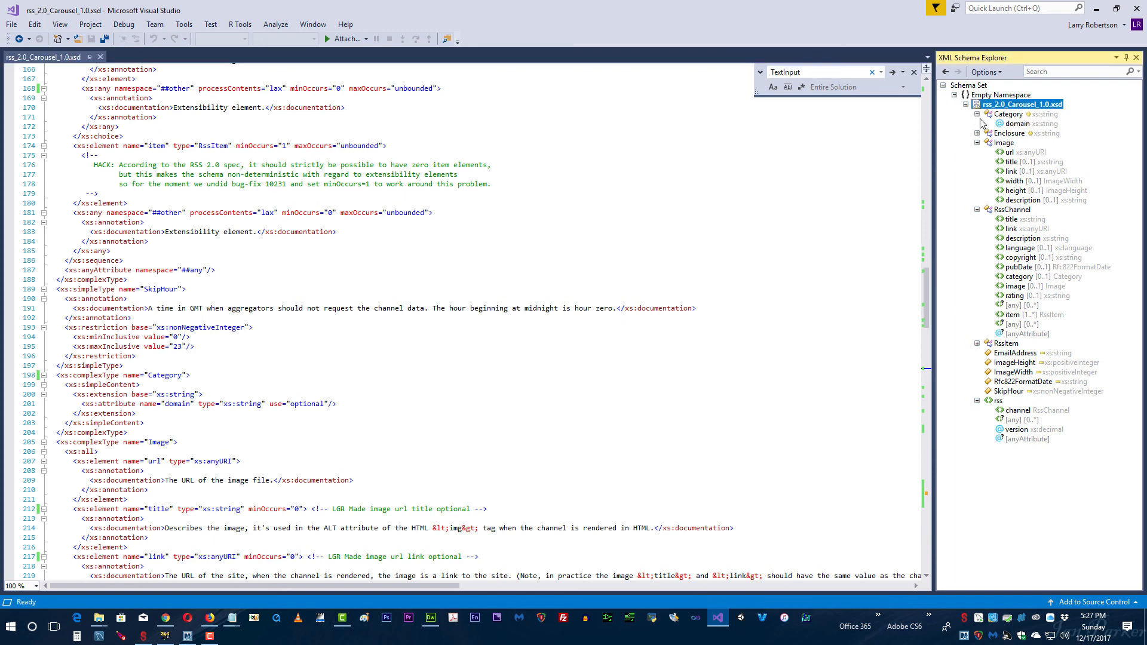
click(1004, 152)
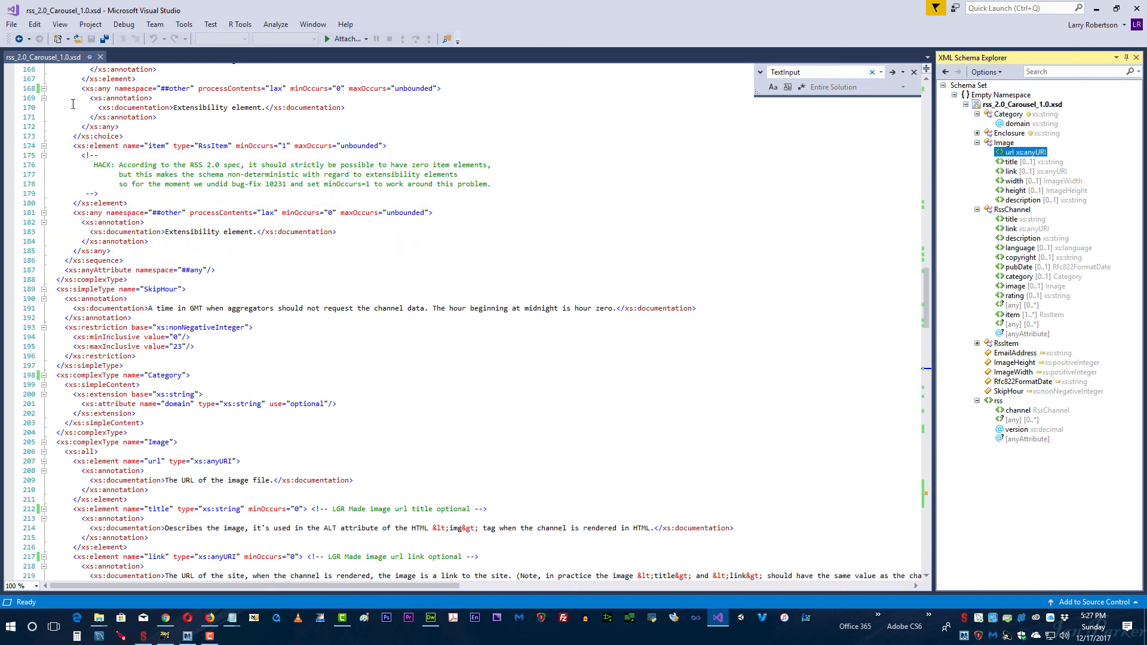
Review the channel elements, license comment and root xs:schema declaration in the schema source, and minimize Visual Studio to return to XSD Diagram.
scroll(86, 177, up, 6)
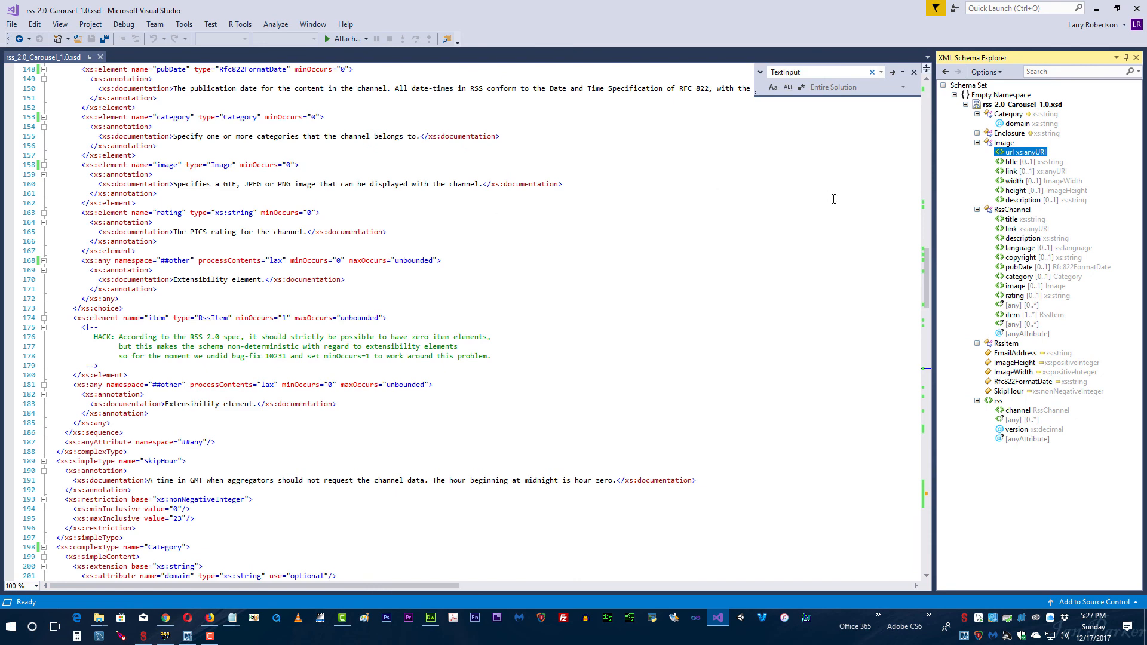
drag(926, 278, 938, 98)
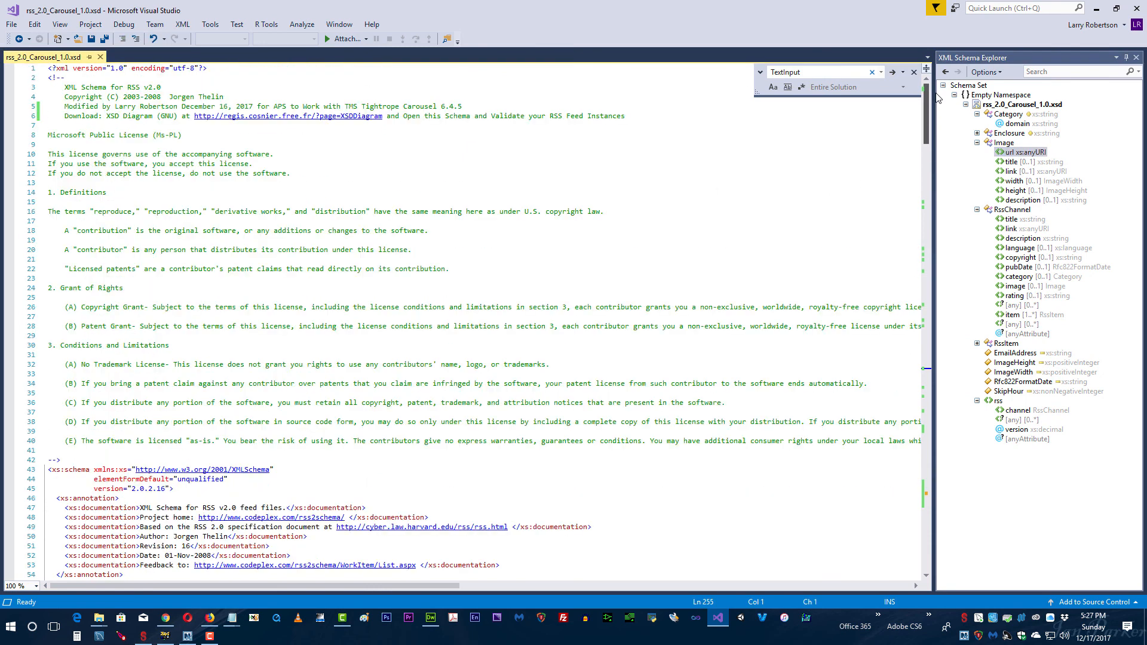
scroll(22, 324, down, 8)
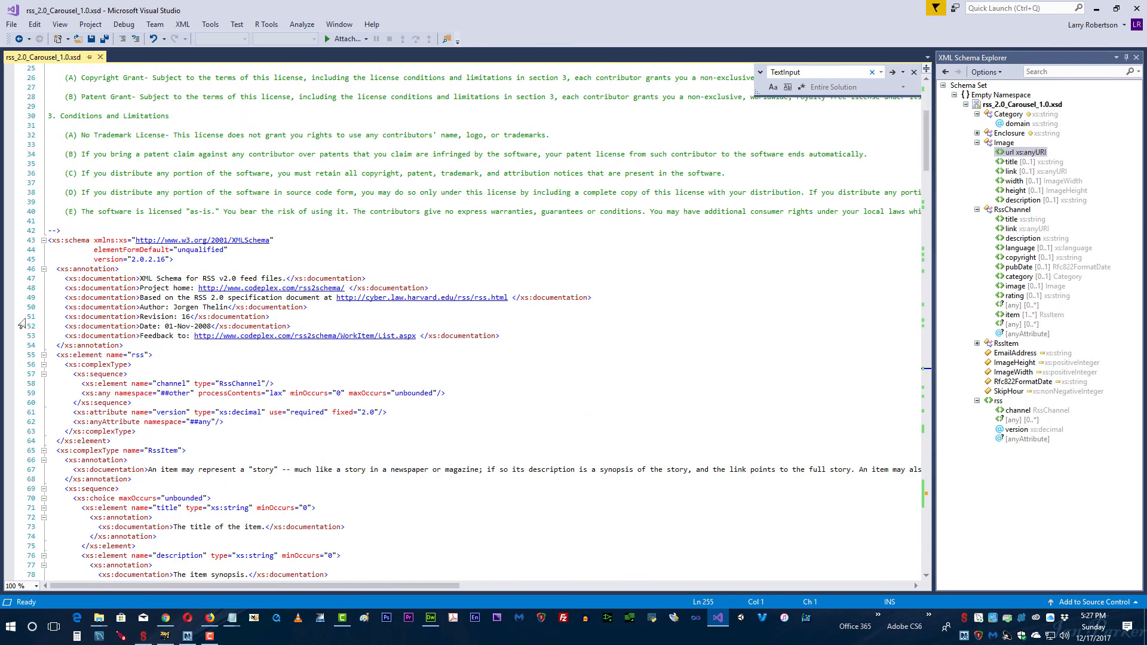
click(53, 240)
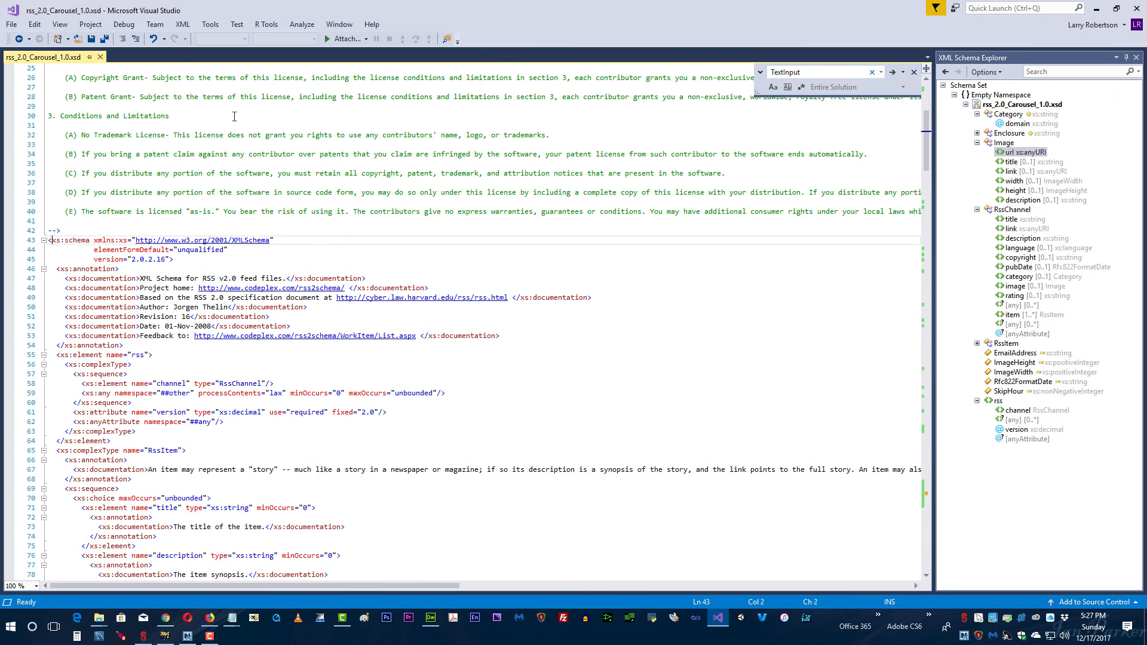
click(1097, 9)
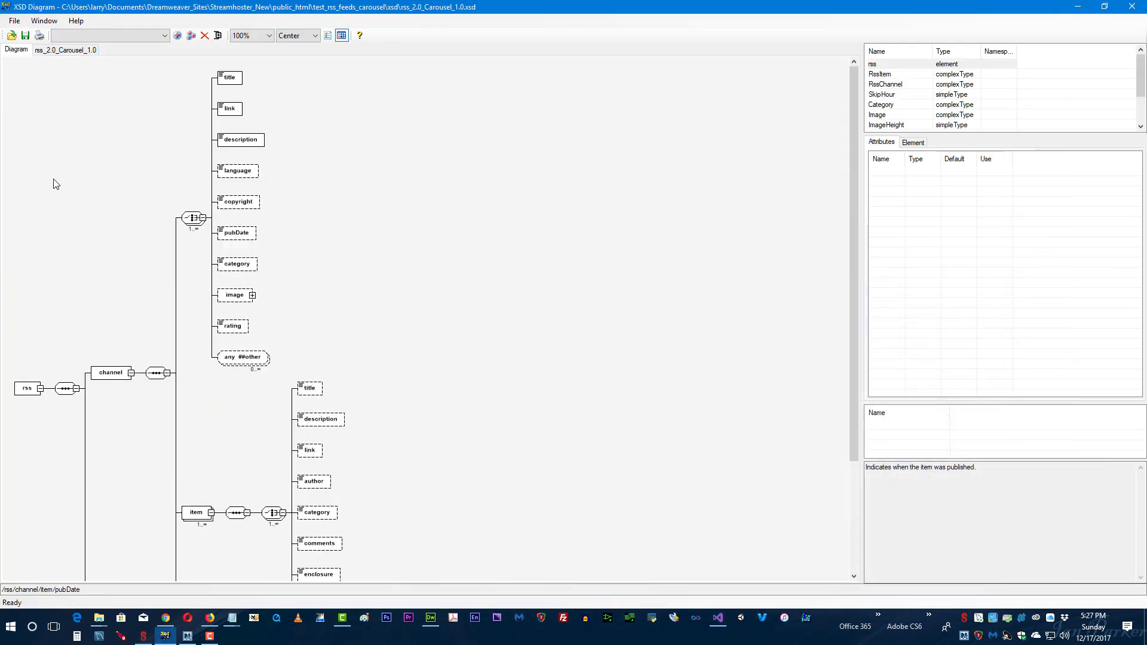